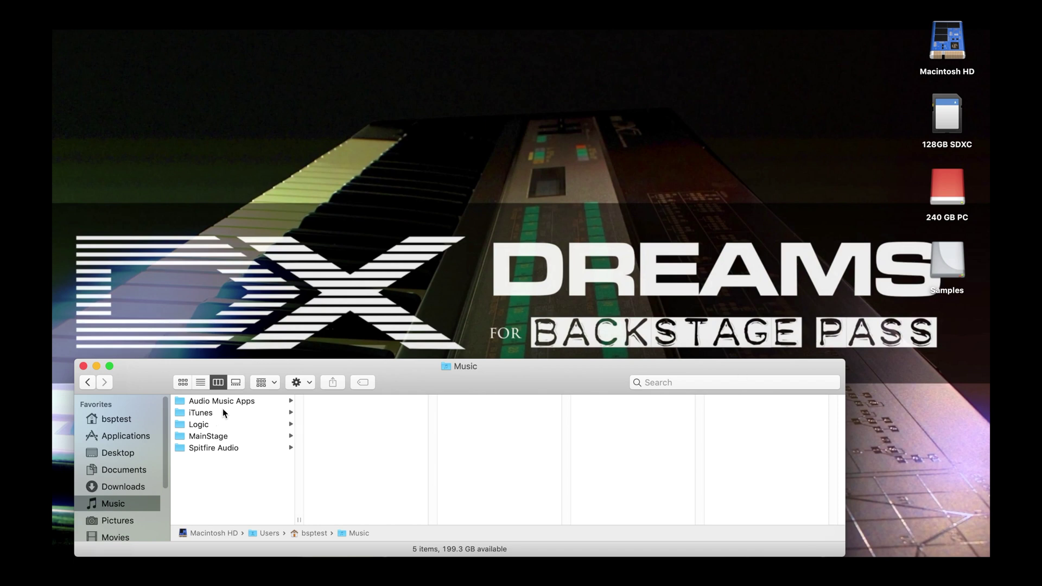
Step: Open Audio Music Apps › Samples and widen the column so folder names show fully
left_click(237, 405)
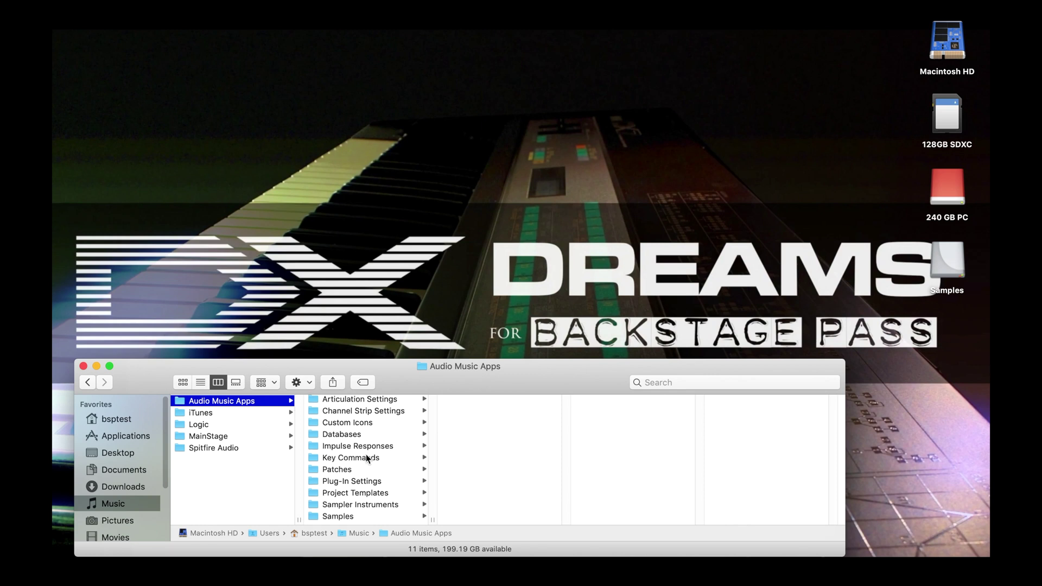
scroll(367, 459, "down", 1)
scroll(367, 459, "up", 1)
left_click(357, 519)
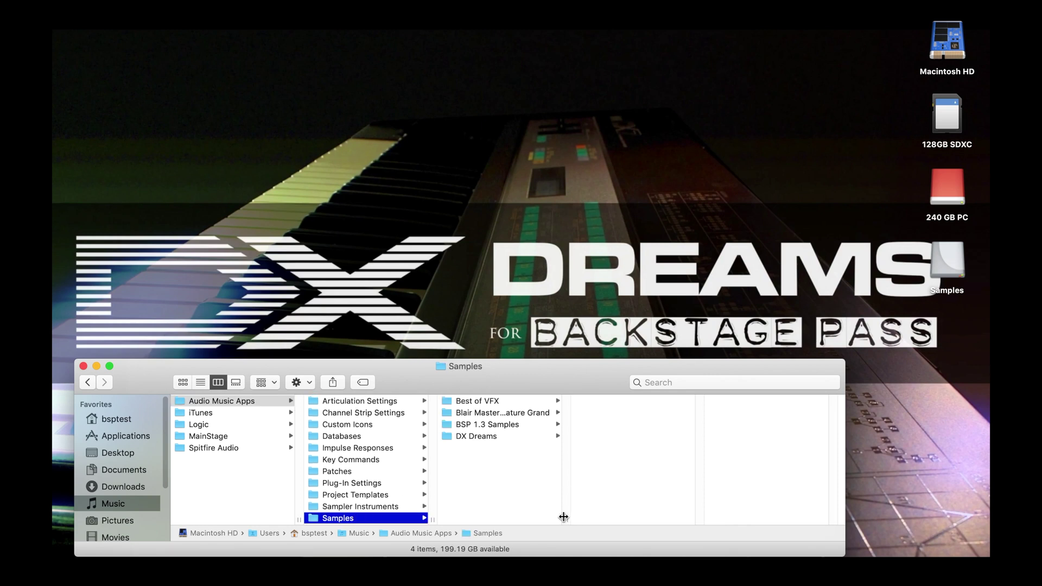
left_click_drag(566, 519, 605, 517)
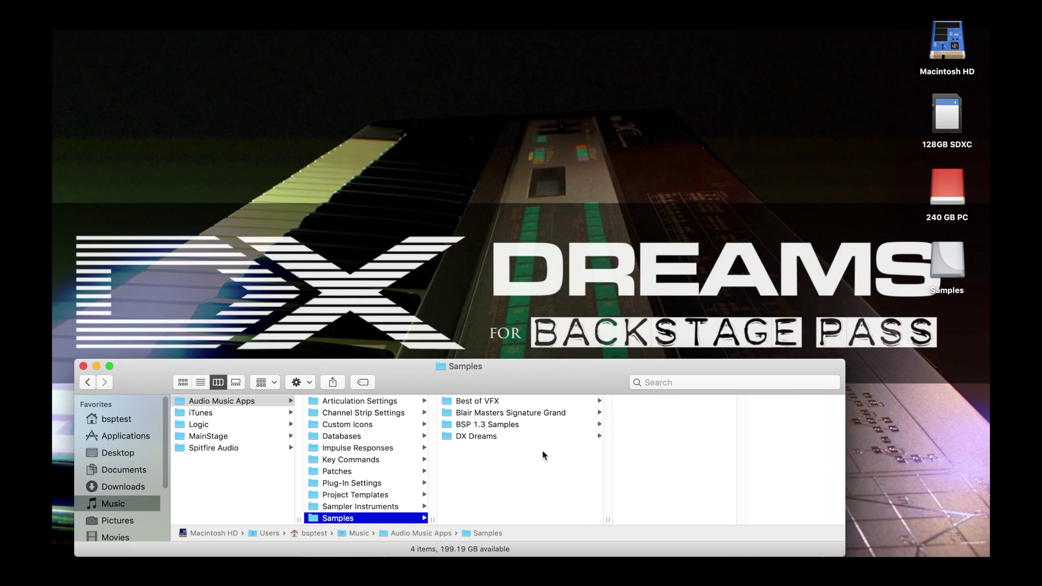
Step: Browse into BSP 1.3 Samples and open the Blair Masters Grand V1e2 folder of 616 .aif files
left_click(450, 438)
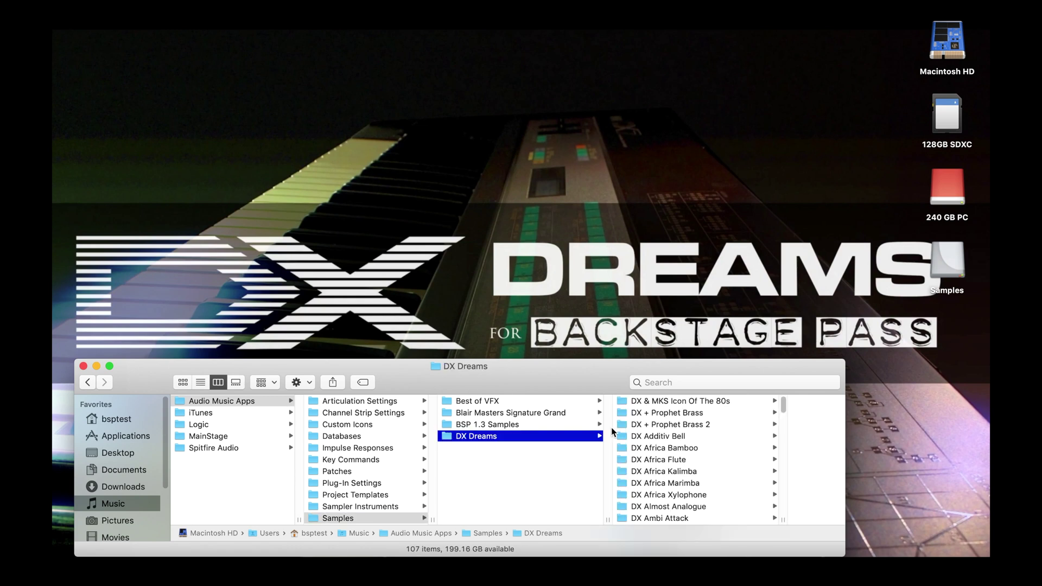
scroll(709, 461, "down", 1)
scroll(708, 461, "down", 20)
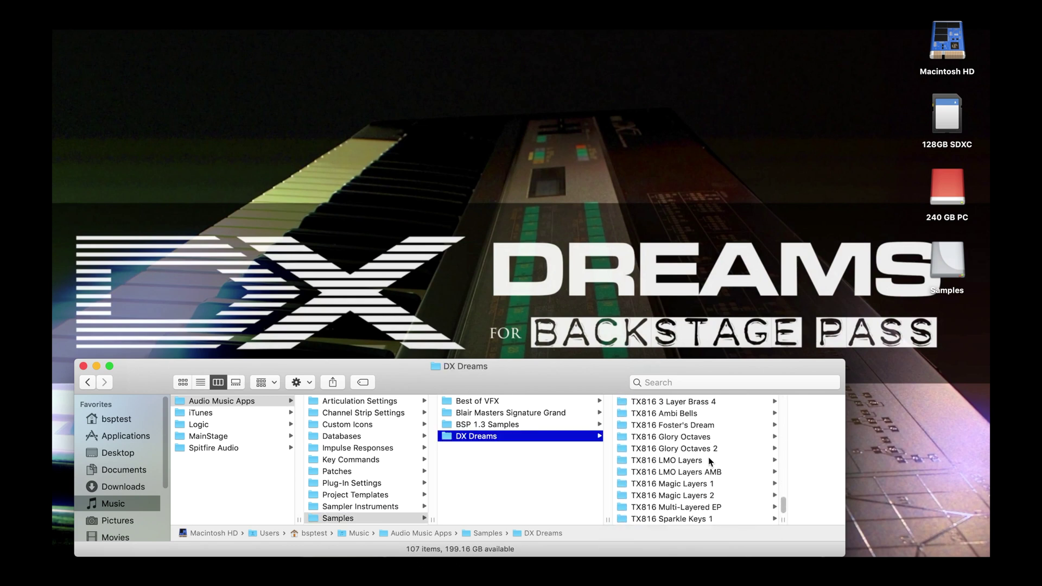
scroll(709, 457, "up", 20)
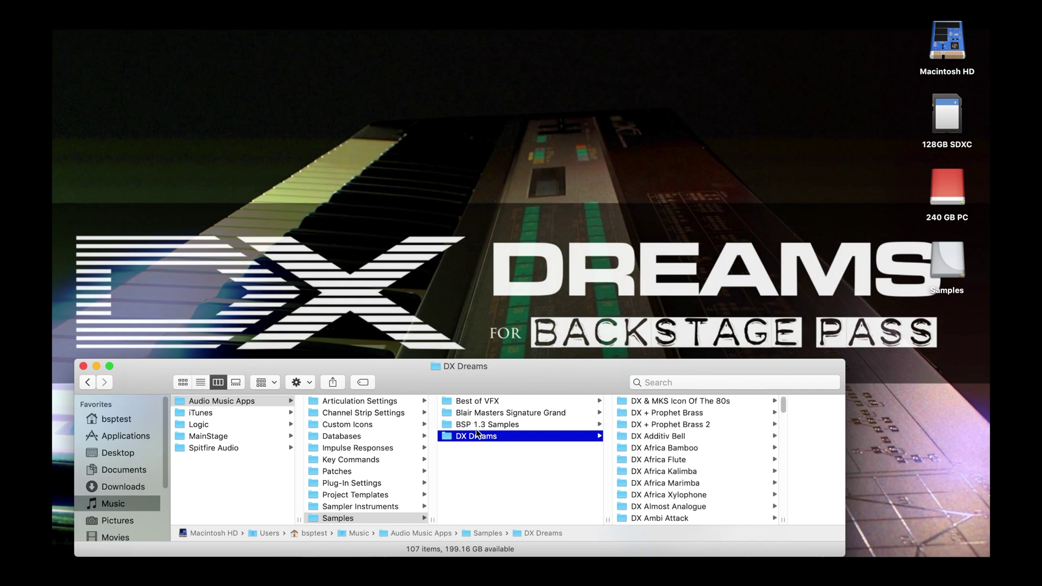
left_click(451, 427)
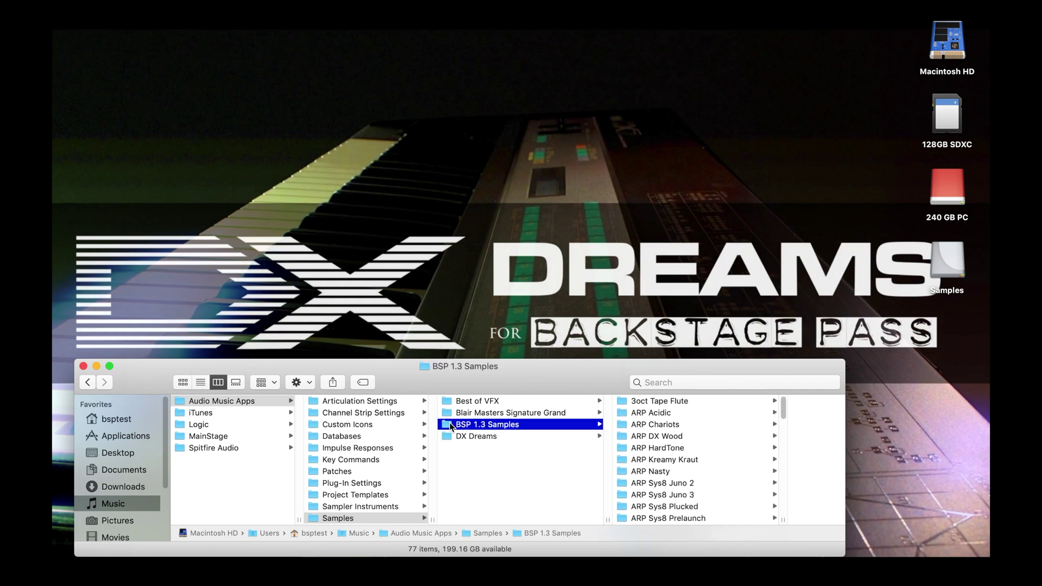
scroll(650, 435, "down", 10)
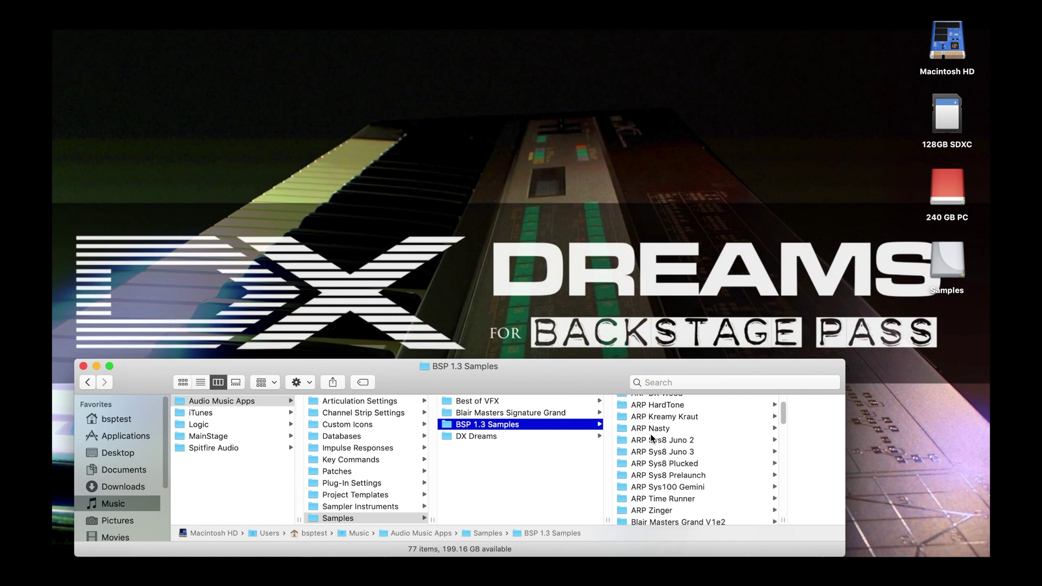
scroll(651, 434, "up", 3)
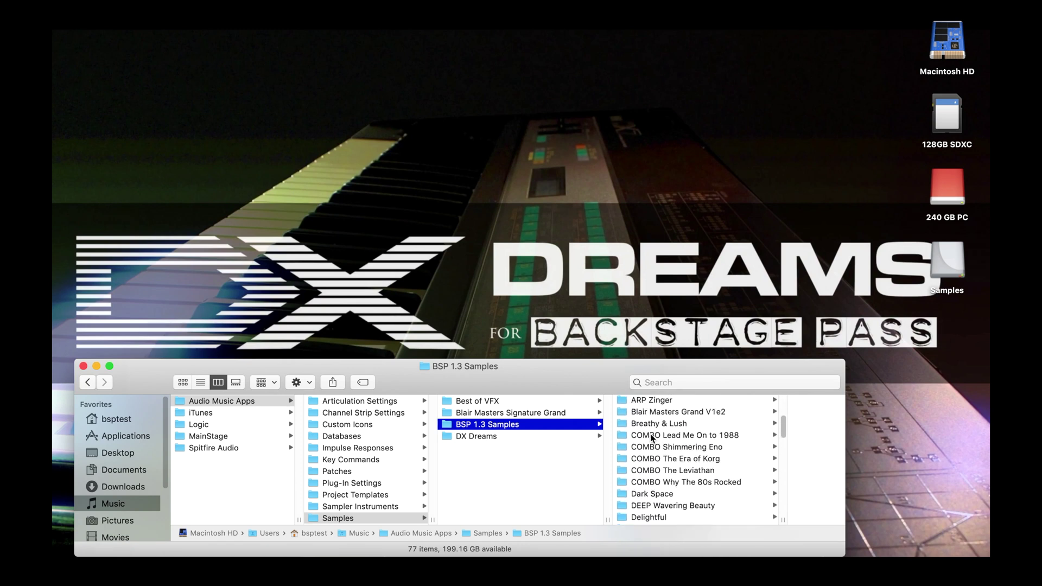
left_click(622, 414)
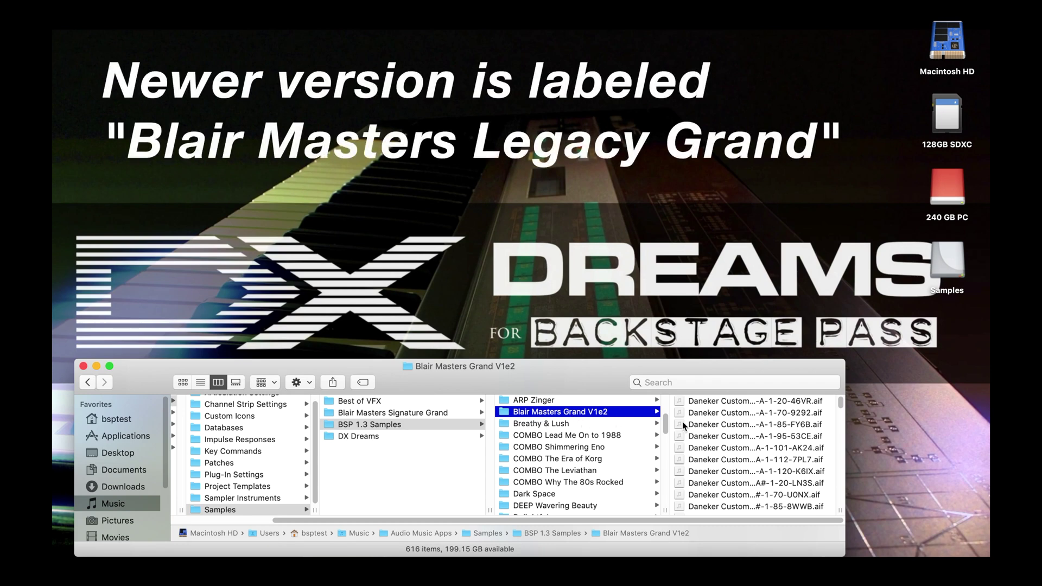
scroll(731, 453, "left", 5)
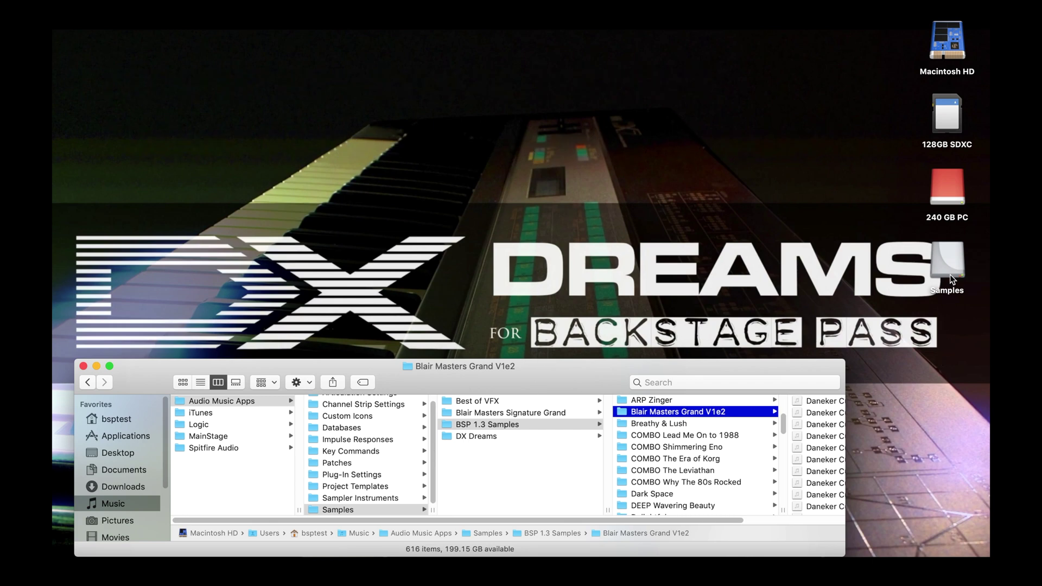
Step: Open the 240 GB PC drive and extract DX Dreams for Kontakt.zip
double_click(955, 193)
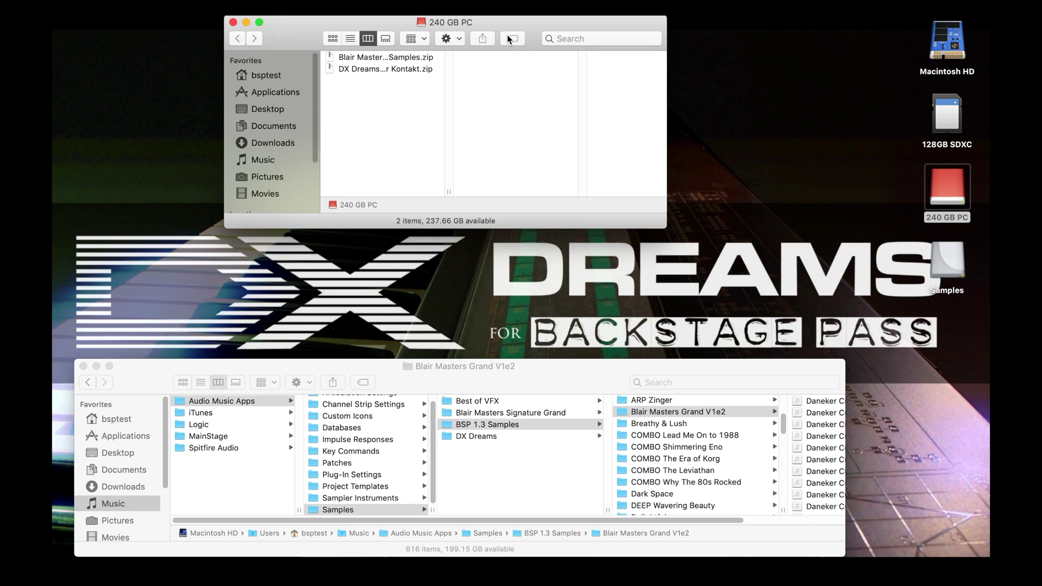
left_click_drag(506, 25, 506, 25)
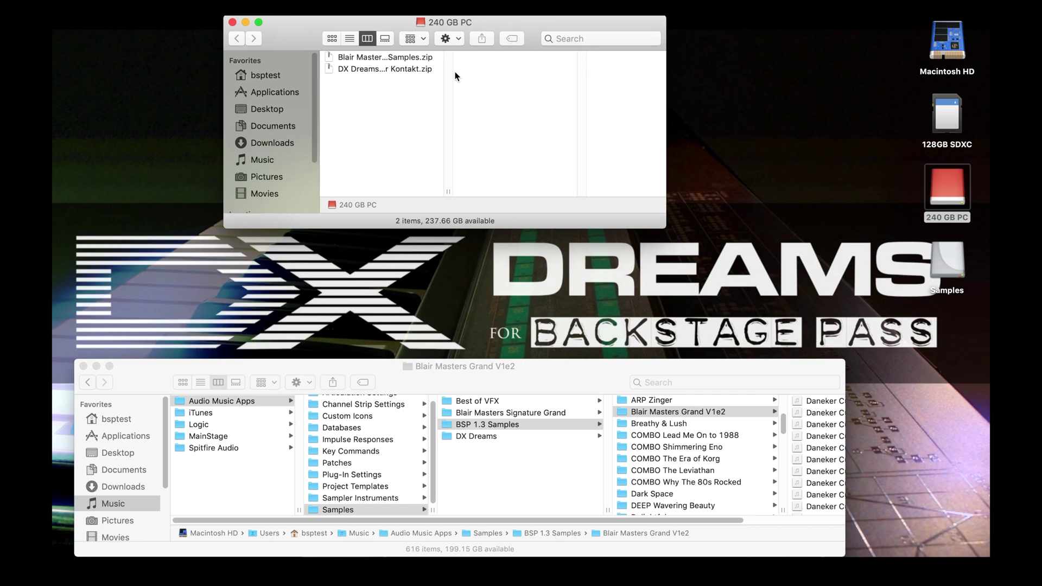
left_click_drag(445, 191, 505, 189)
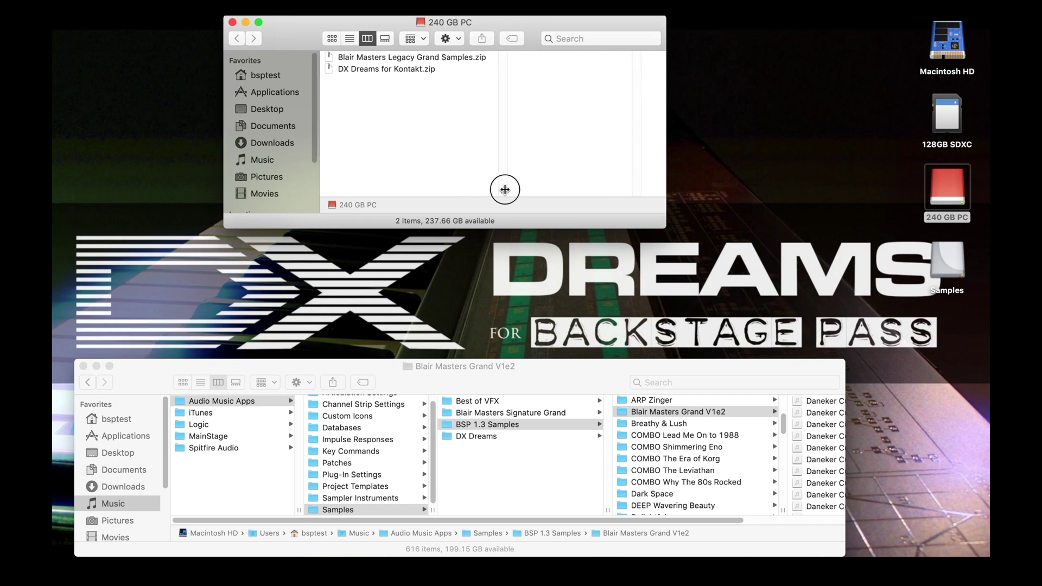
left_click(339, 70)
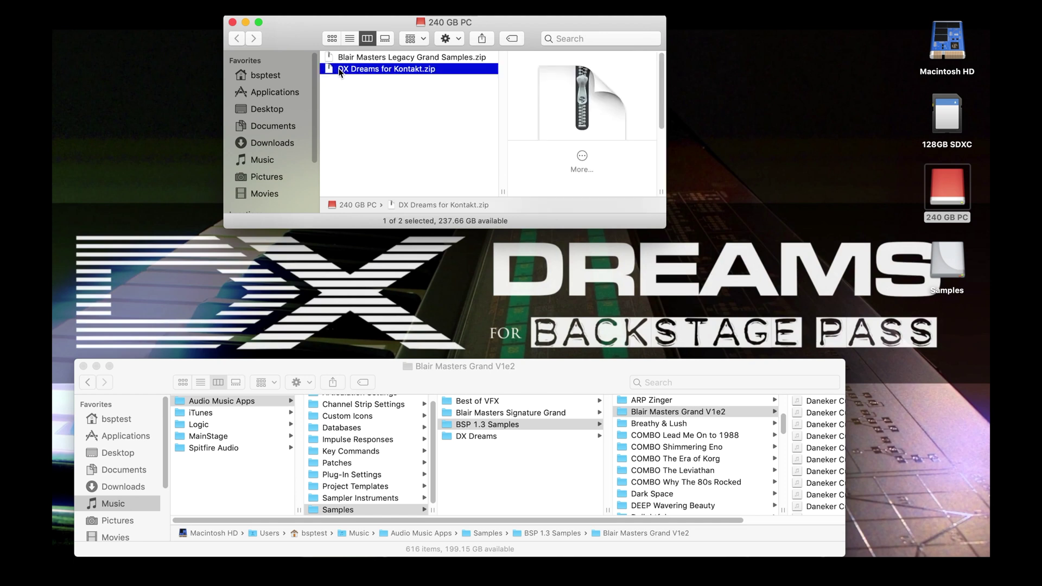
left_click(341, 58)
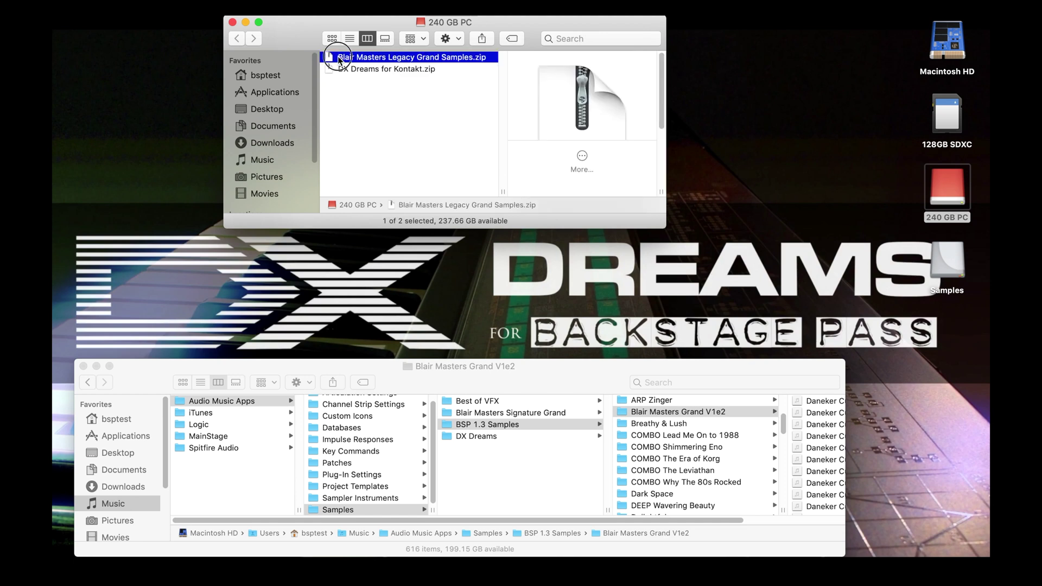
left_click(378, 95)
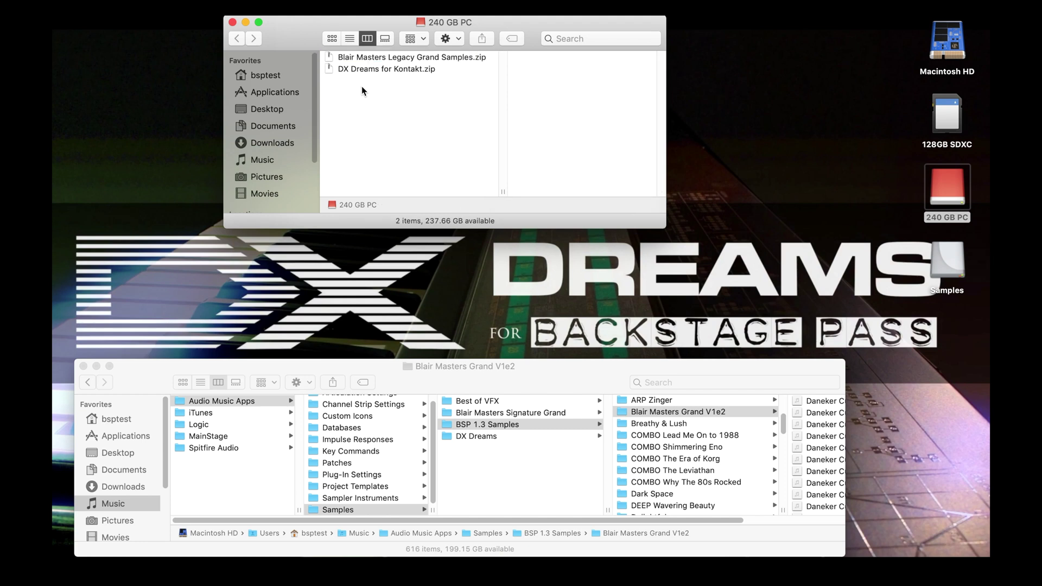
double_click(329, 64)
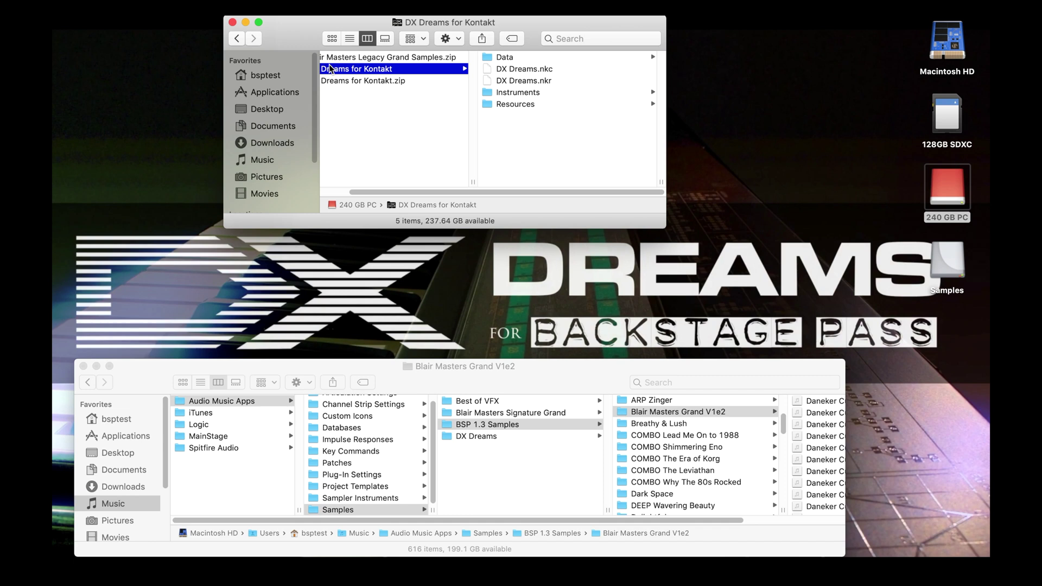
Step: Enlarge and reposition the 240 GB PC window, then copy DX Dreams for Kontakt into BSP 1.3 Samples
left_click_drag(448, 191, 419, 192)
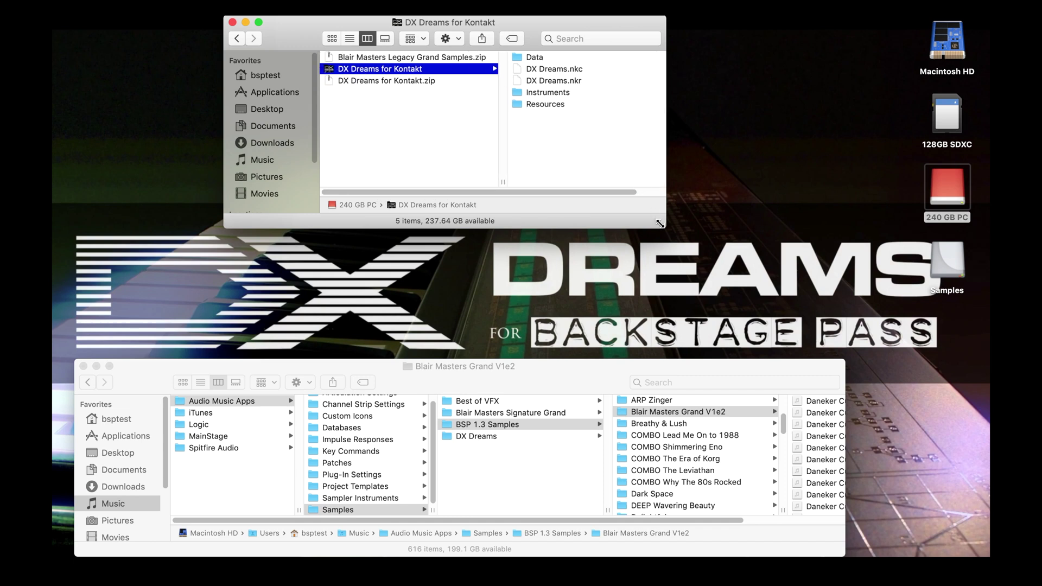
left_click_drag(665, 226, 715, 232)
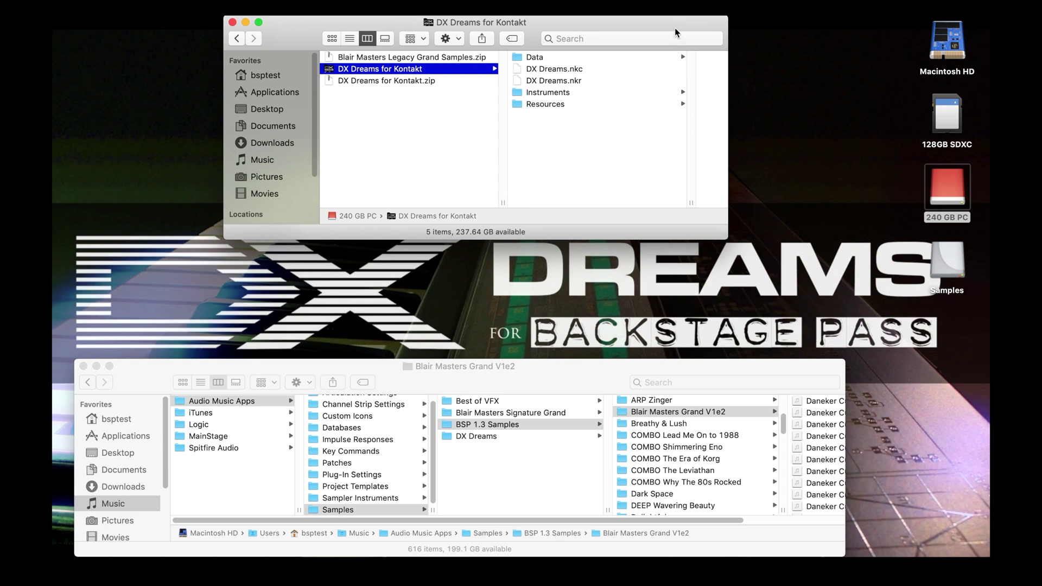
left_click_drag(673, 20, 635, 15)
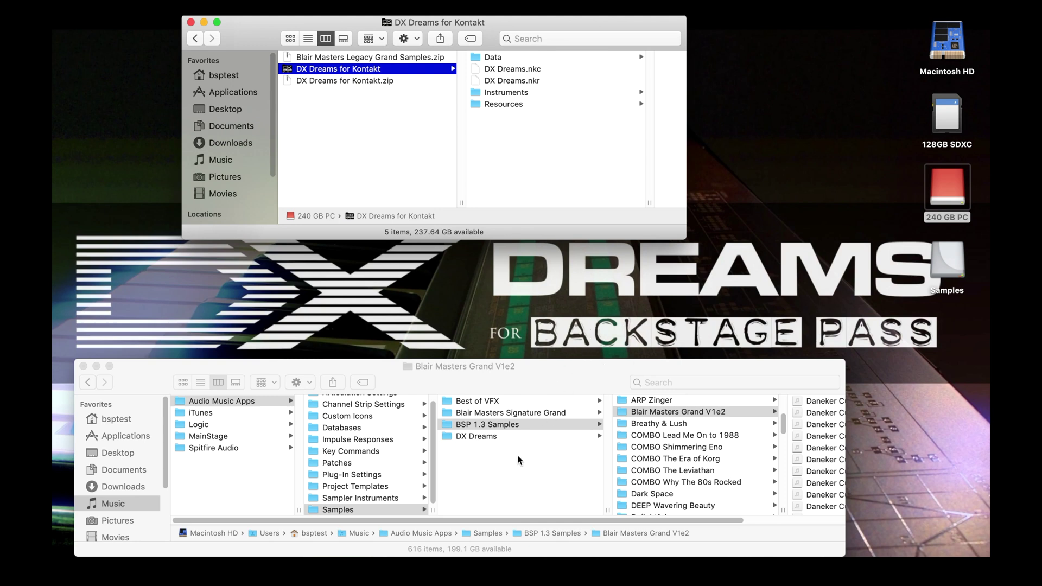
left_click_drag(296, 69, 525, 488)
Step: Move the DX Dreams folder inside the copied DX Dreams for Kontakt folder
left_click(493, 481)
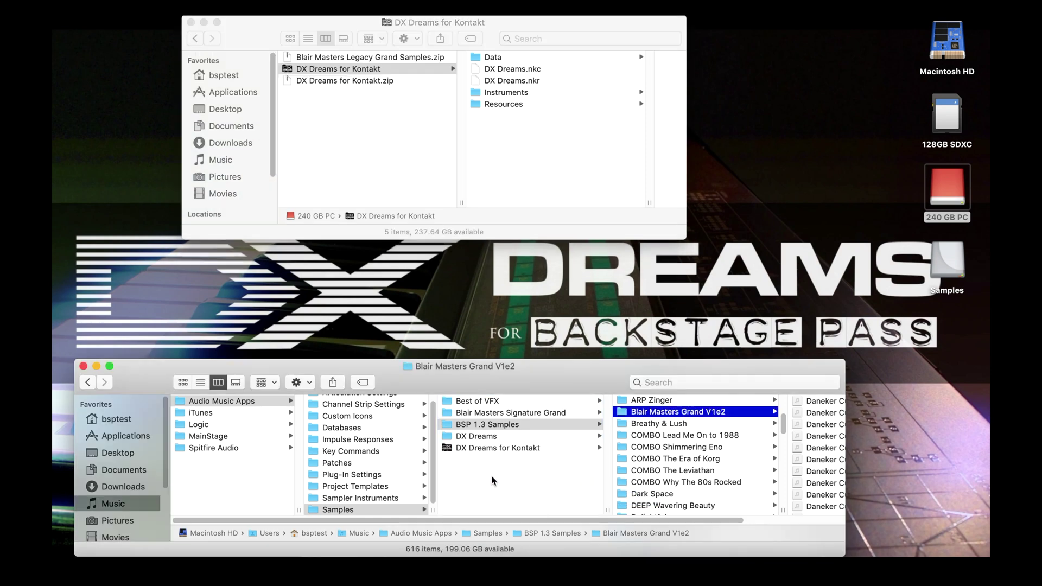
left_click(448, 448)
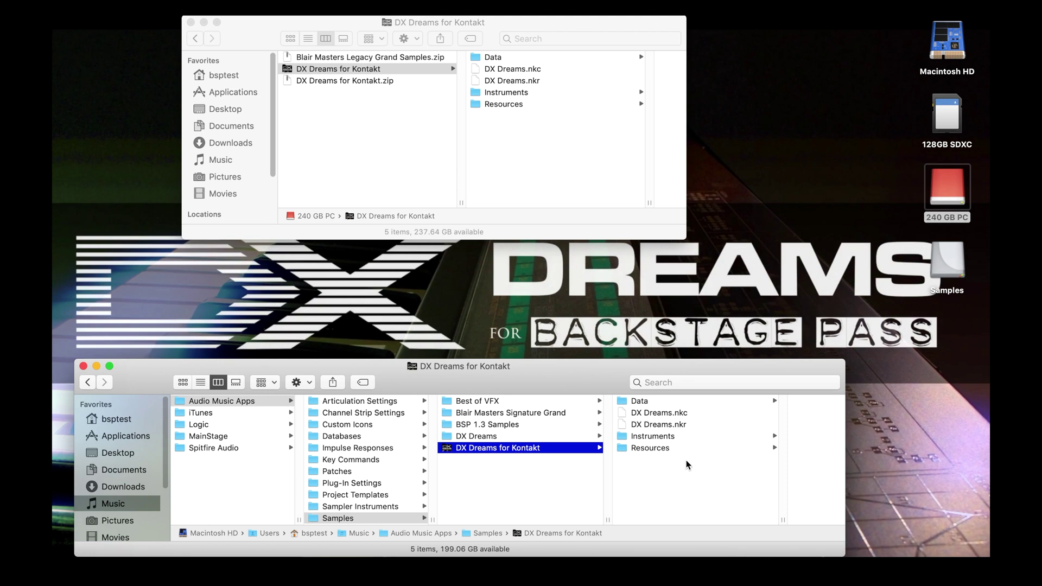
left_click(449, 437)
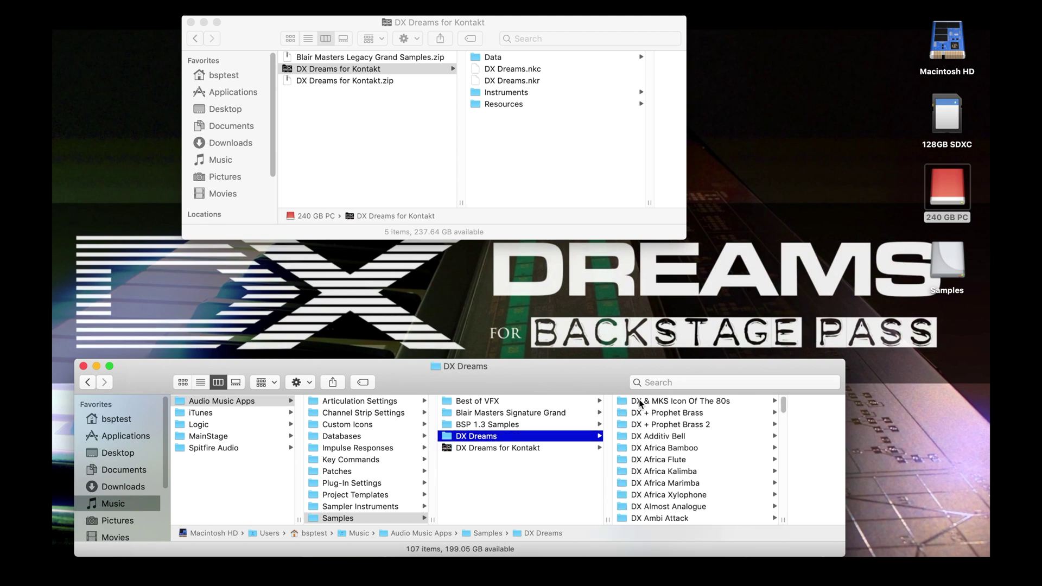
scroll(641, 403, "up", 10)
left_click_drag(449, 437, 497, 452)
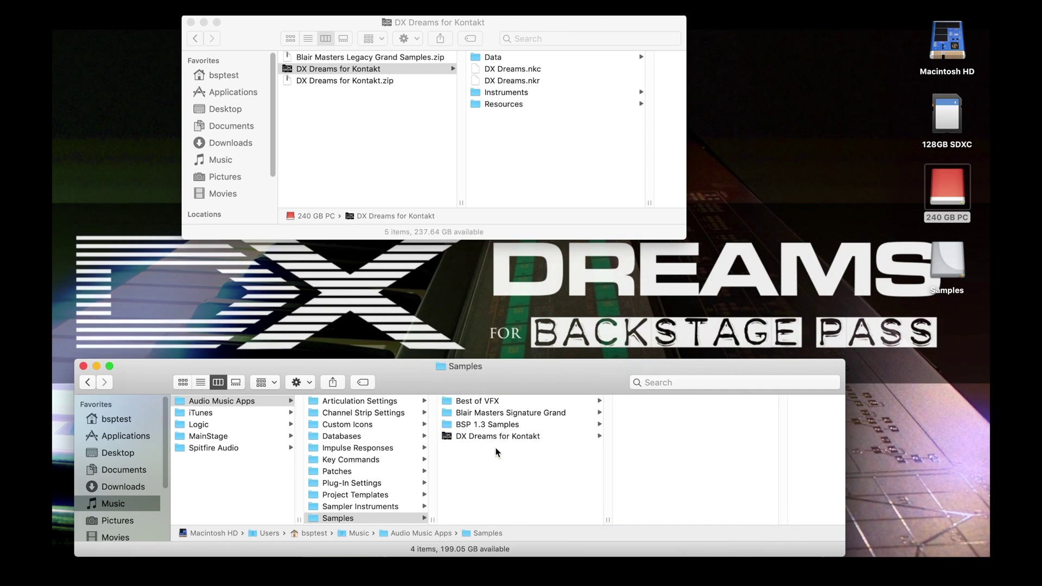
left_click(464, 438)
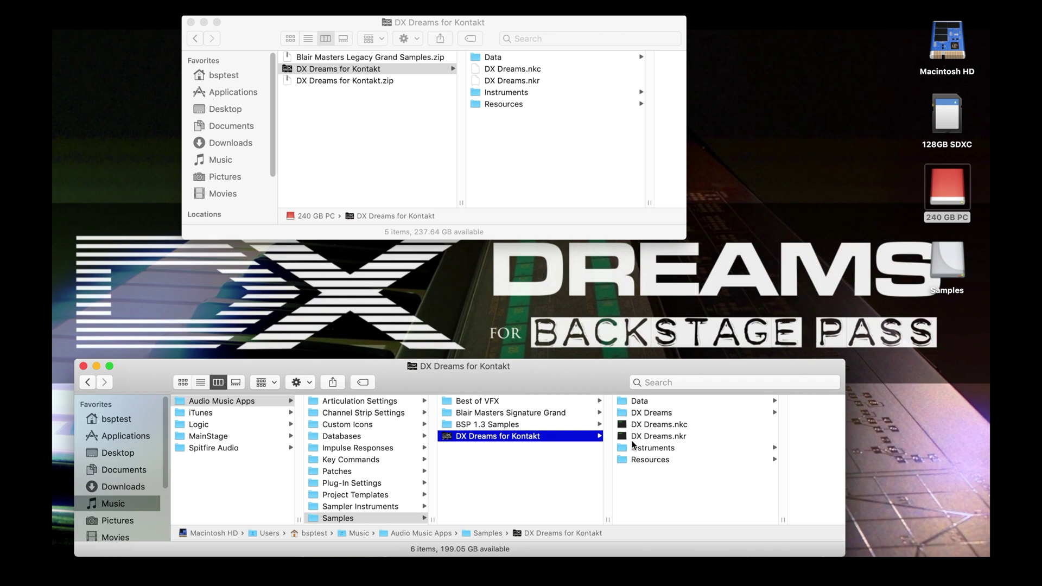
Step: Rename the DX Dreams folder to 'Samples'
left_click(628, 413)
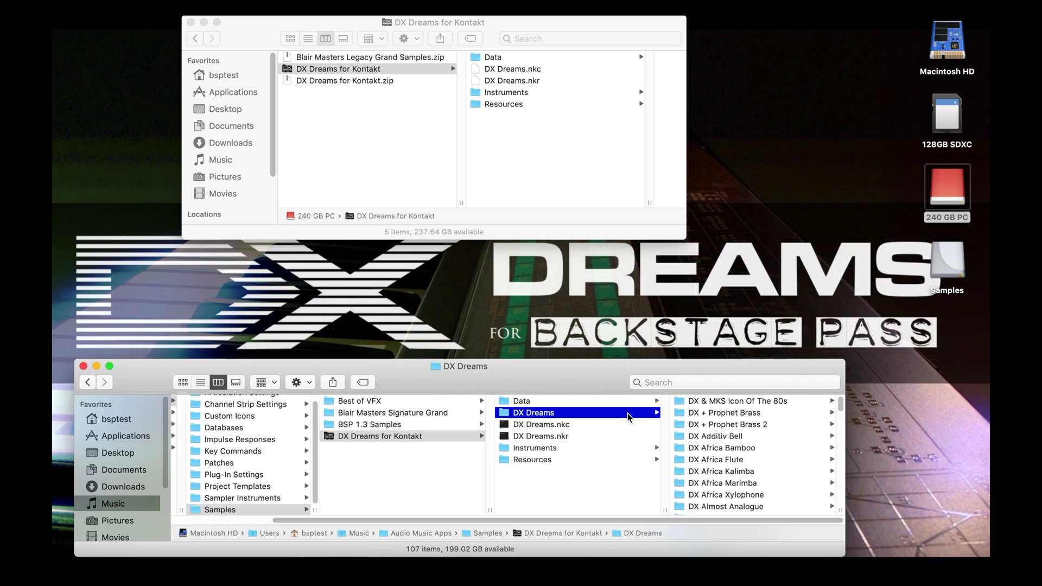
key("Return")
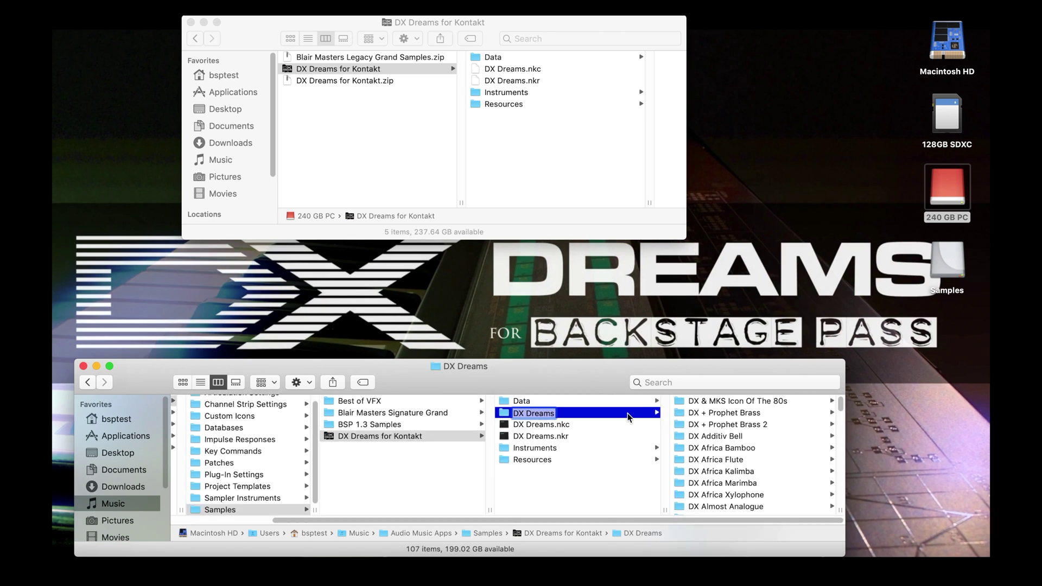
type("Samples")
key("Return")
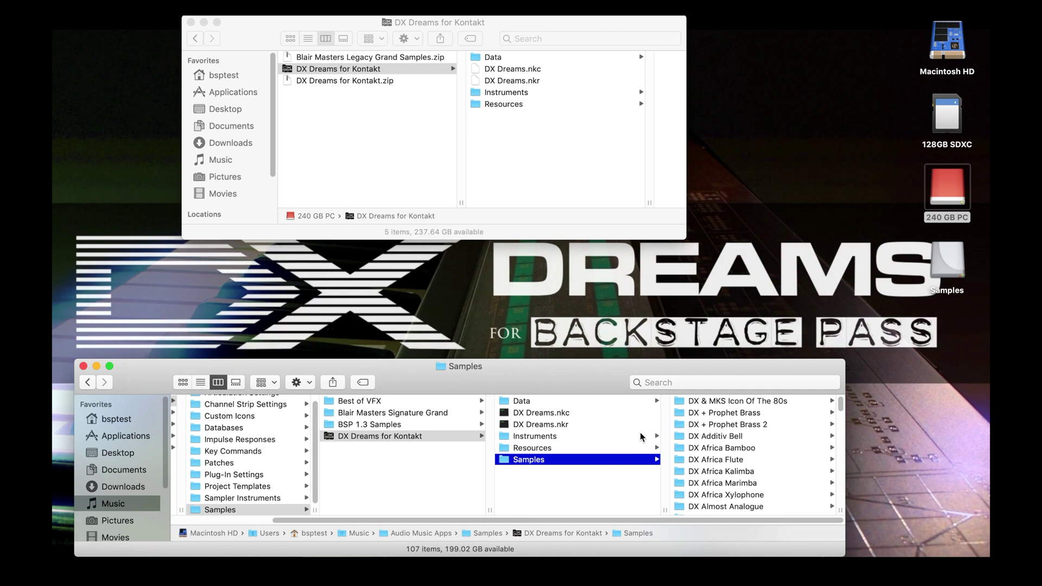
Step: Drag Blair Masters Grand V1e2 from BSP 1.3 Samples onto DX Dreams for Kontakt's Samples folder
scroll(641, 433, "left", 5)
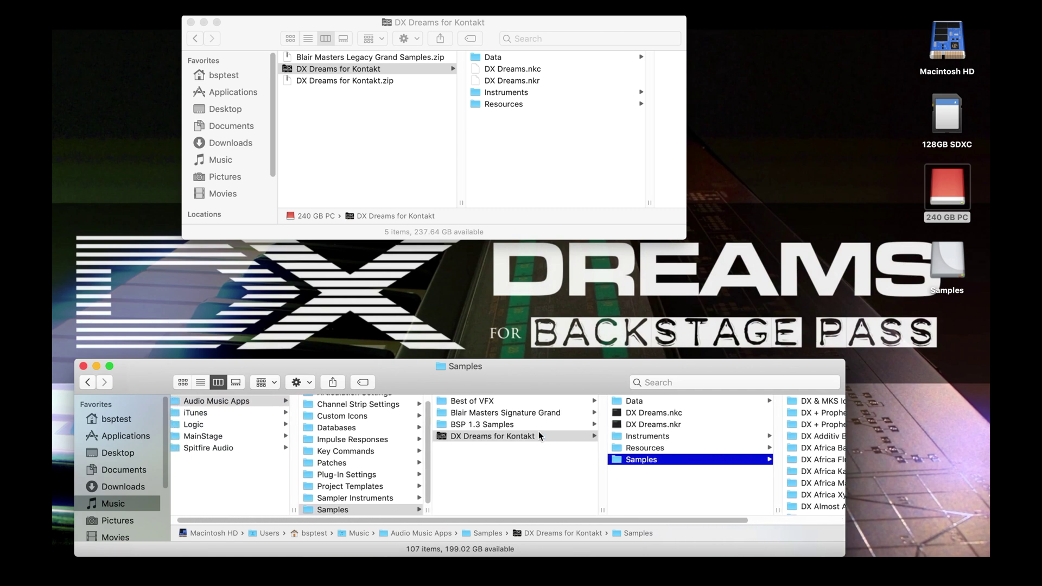
left_click(442, 422)
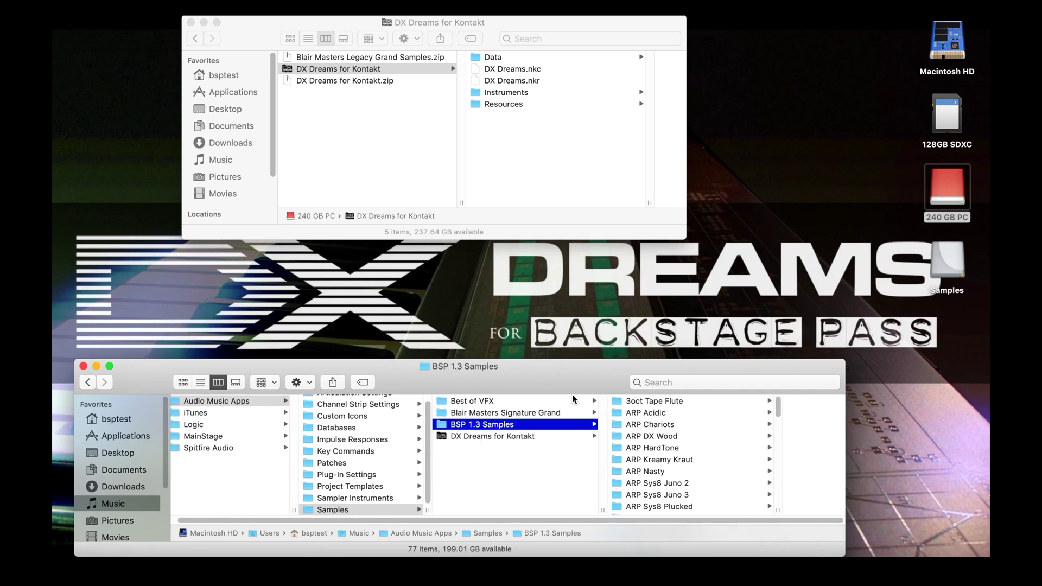
scroll(642, 415, "down", 5)
scroll(642, 415, "down", 2)
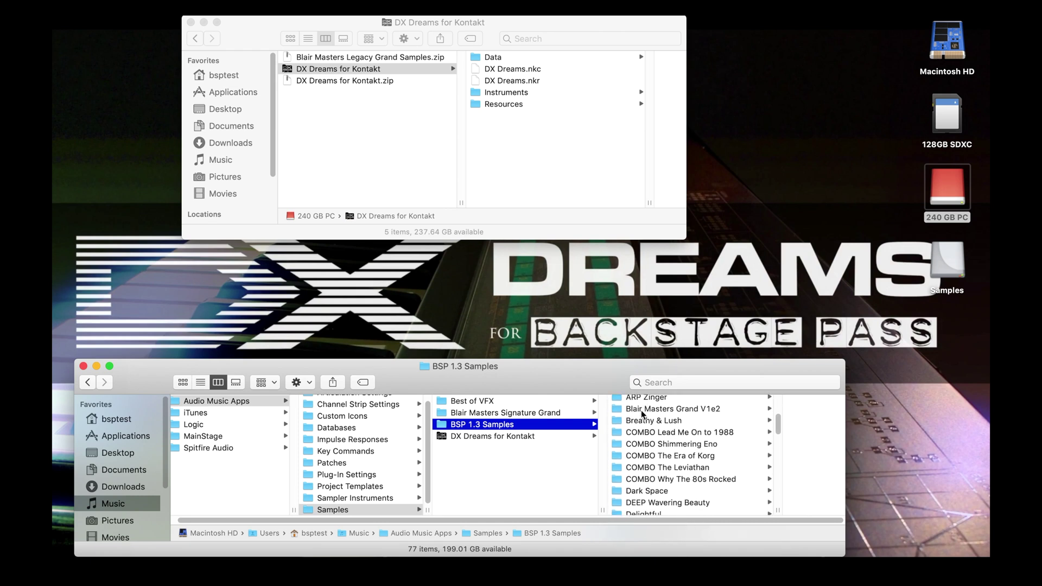
left_click(618, 411)
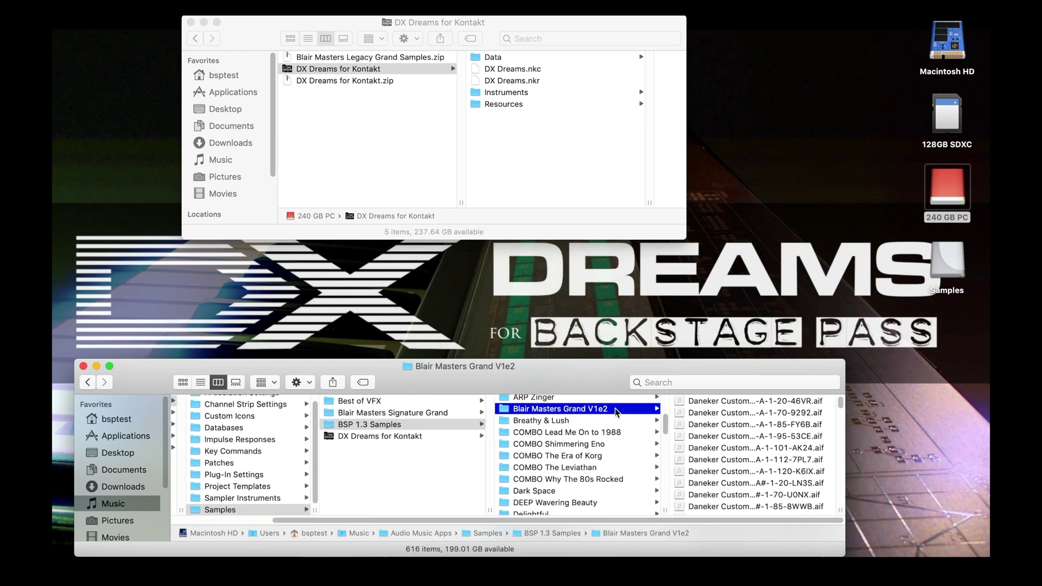
left_click_drag(504, 411, 532, 460)
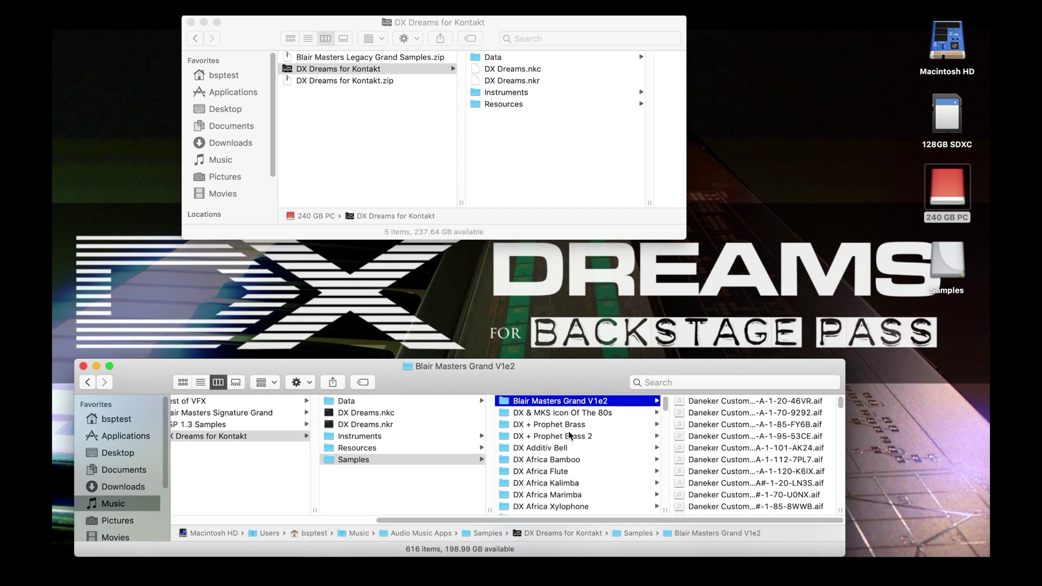
Step: Review the Samples folder's contents to verify the moved Blair Masters Grand V1e2 folder
left_click(348, 462)
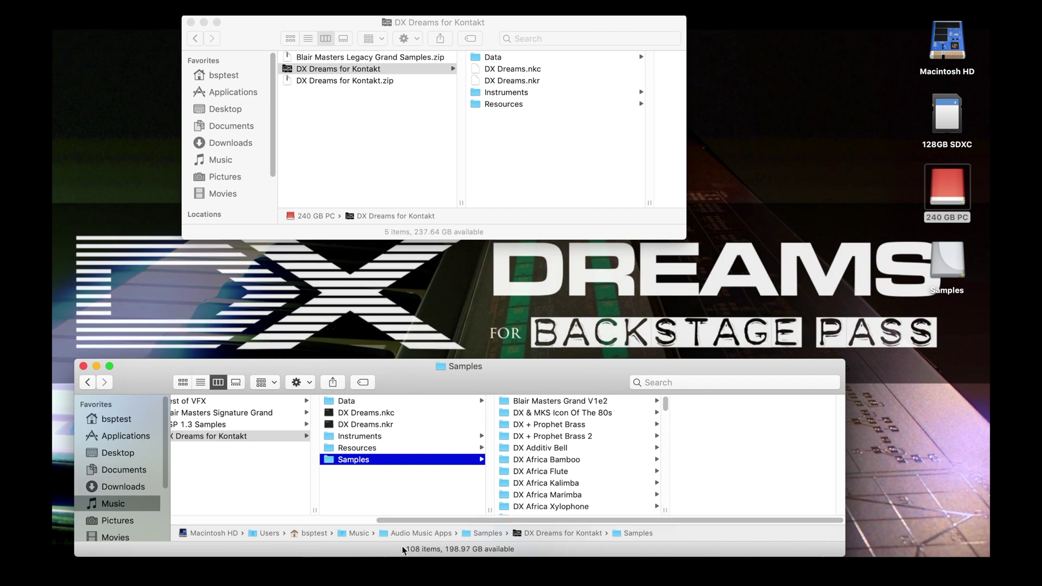
left_click(505, 401)
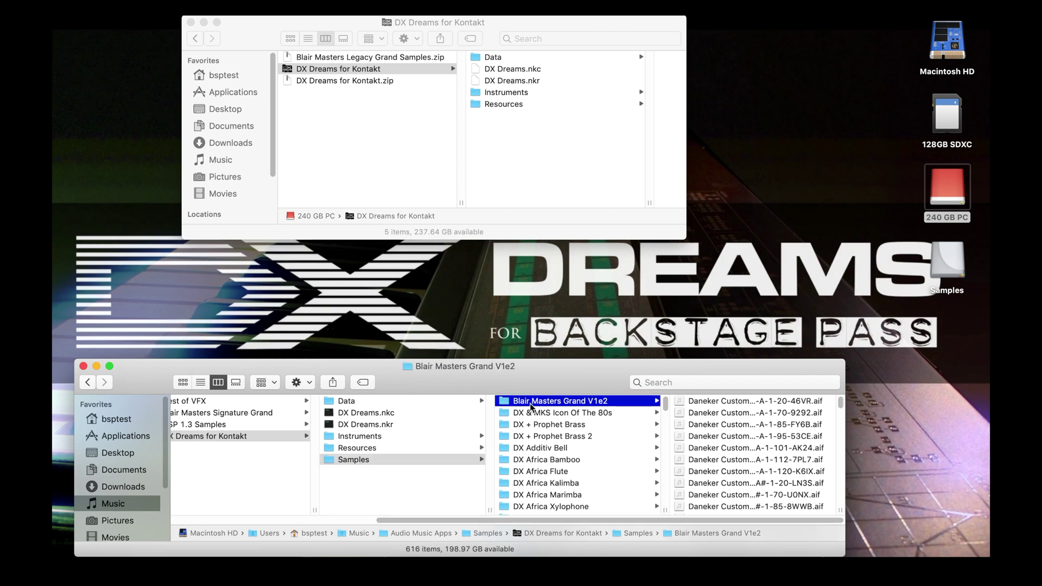
scroll(531, 407, "down", 3)
scroll(531, 406, "up", 3)
scroll(532, 406, "down", 10)
scroll(532, 406, "up", 10)
left_click(424, 491)
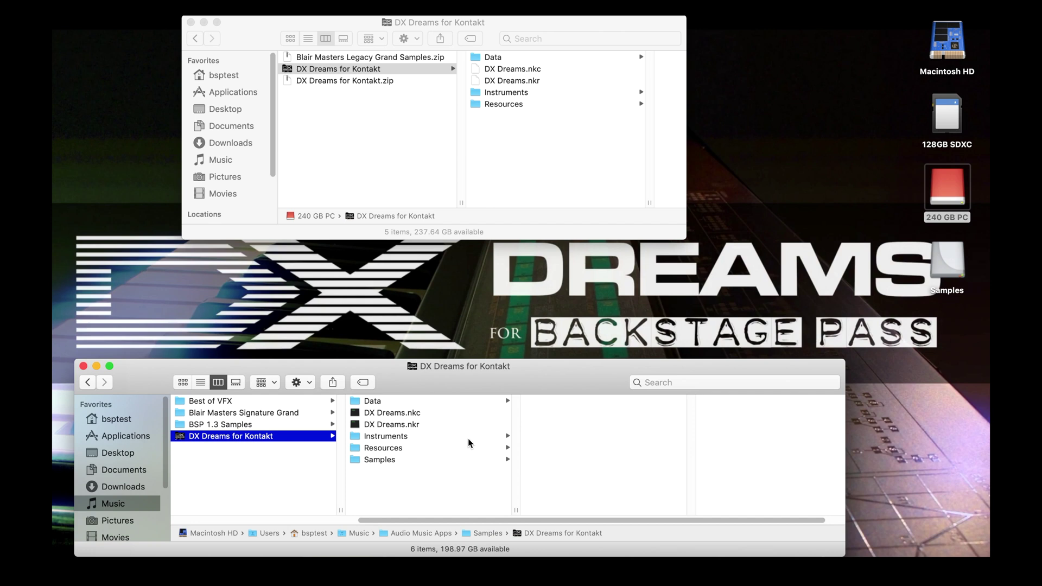
left_click(414, 100)
Step: Unzip Blair Masters Legacy Grand Samples.zip on the 240 GB PC drive and open the extracted folder
left_click(402, 104)
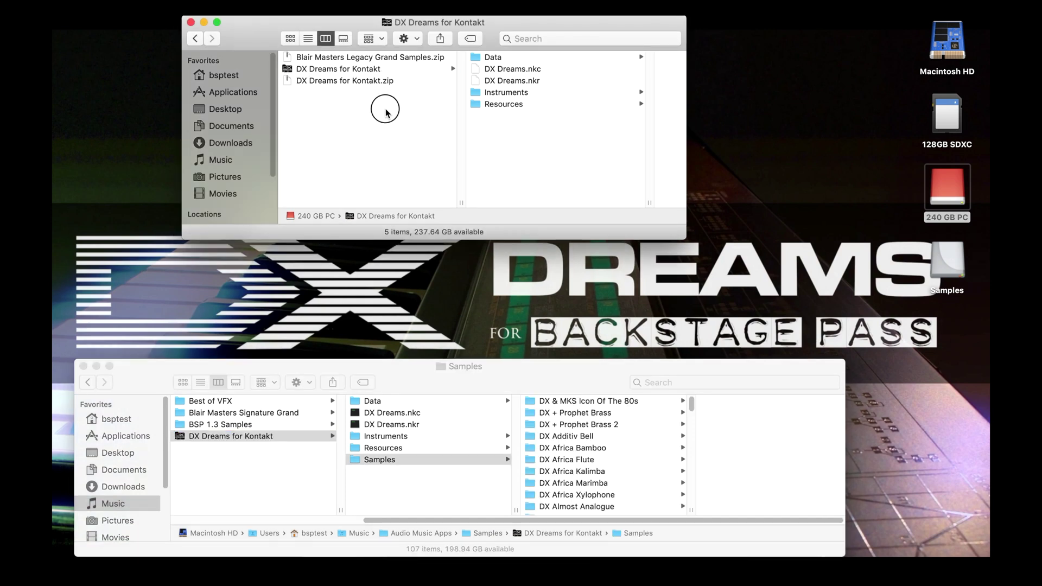
left_click(287, 58)
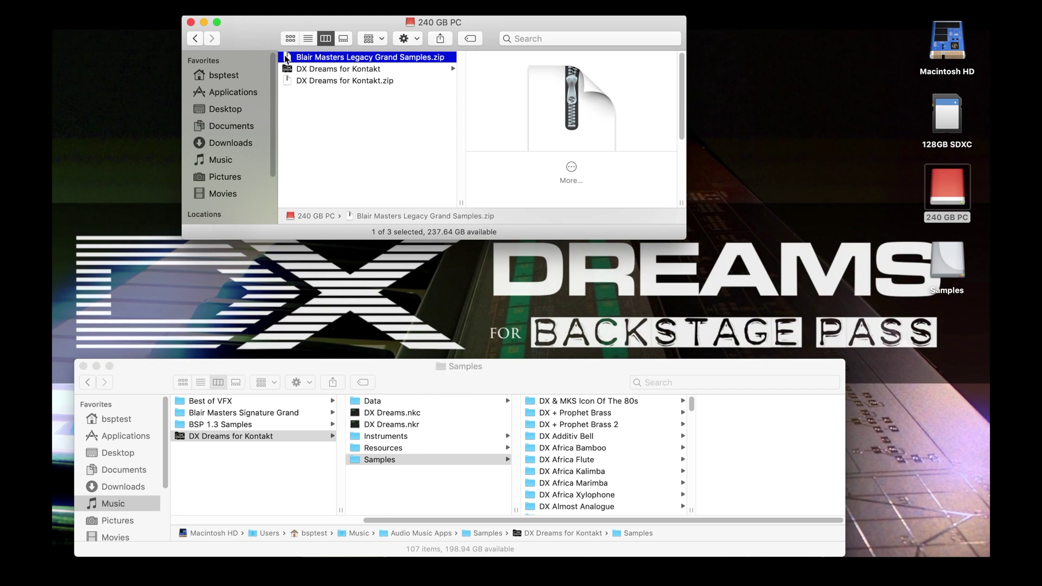
double_click(287, 58)
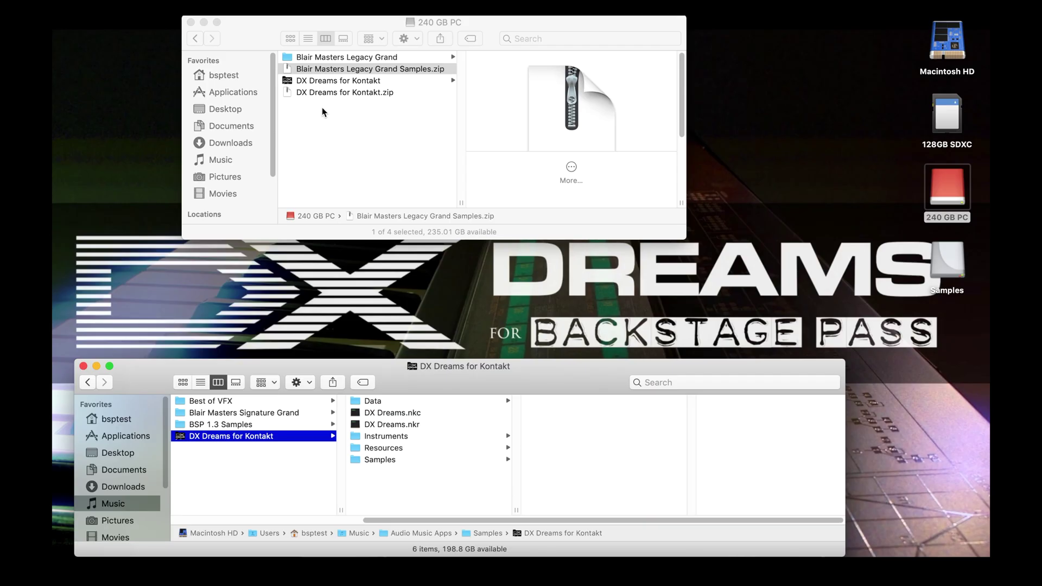
left_click(327, 101)
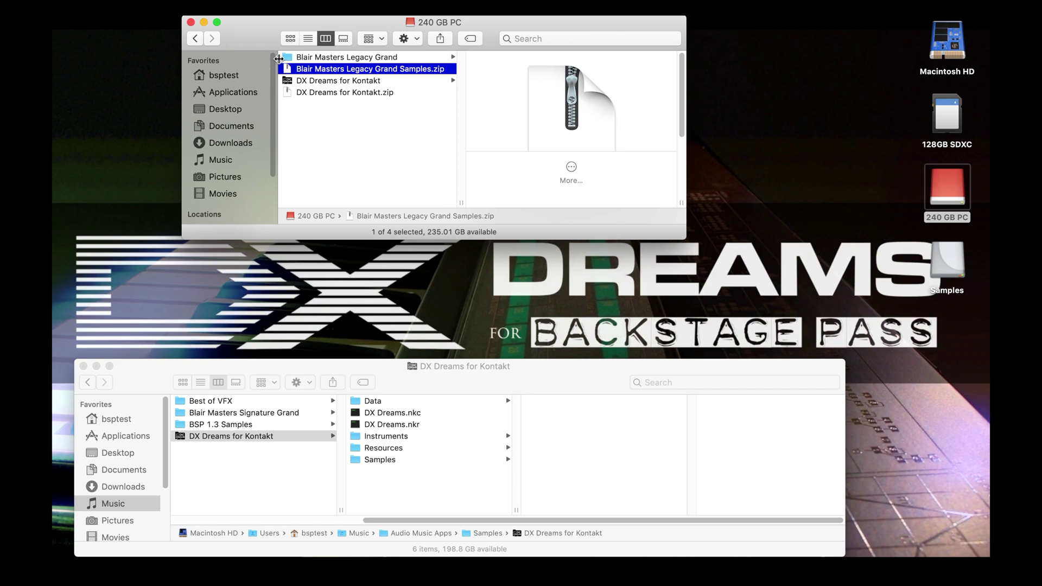
left_click(290, 59)
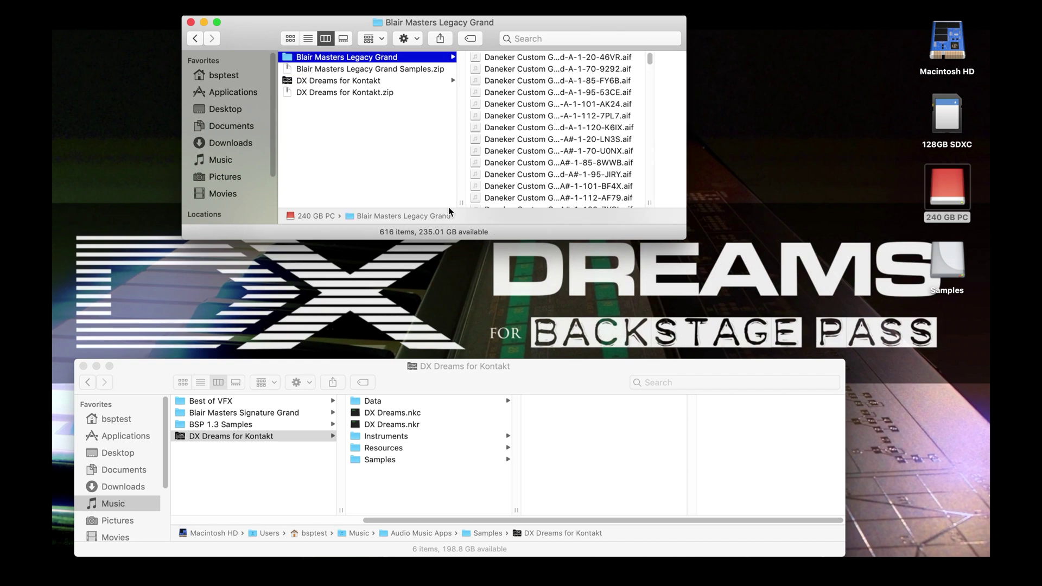
scroll(516, 113, "down", 5)
scroll(516, 113, "up", 5)
left_click(351, 483)
left_click(358, 459)
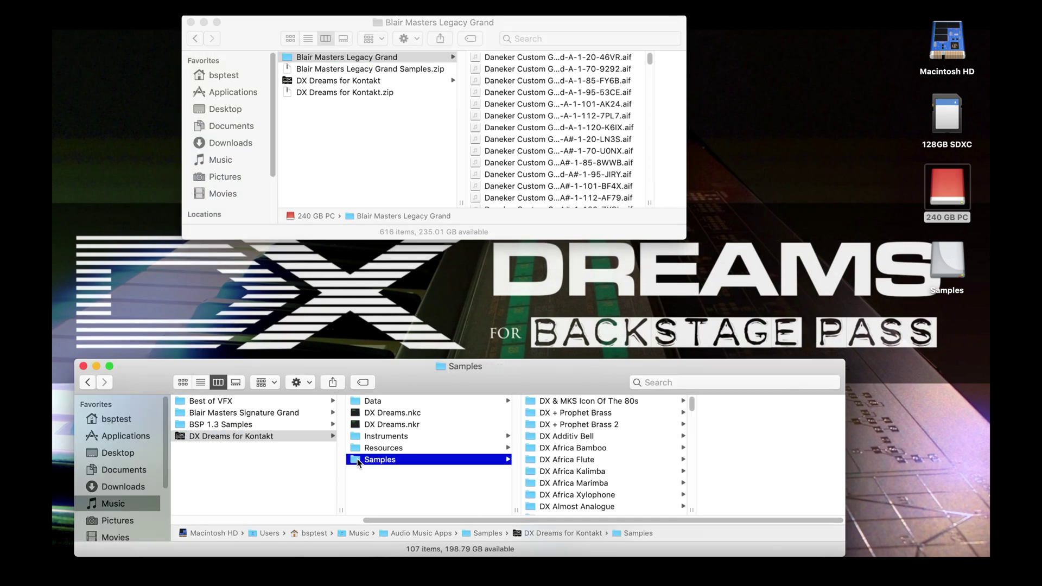
Step: Copy Blair Masters Legacy Grand into DX Dreams for Kontakt's Samples folder and confirm its 33.17 GB size with Cmd+I
left_click(351, 189)
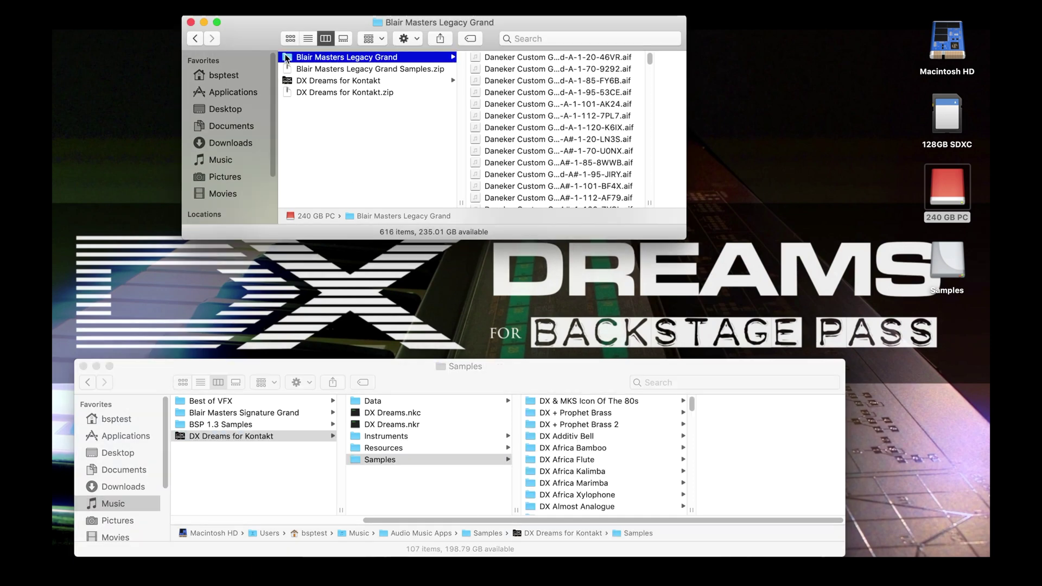
left_click(286, 57)
left_click_drag(286, 57, 382, 462)
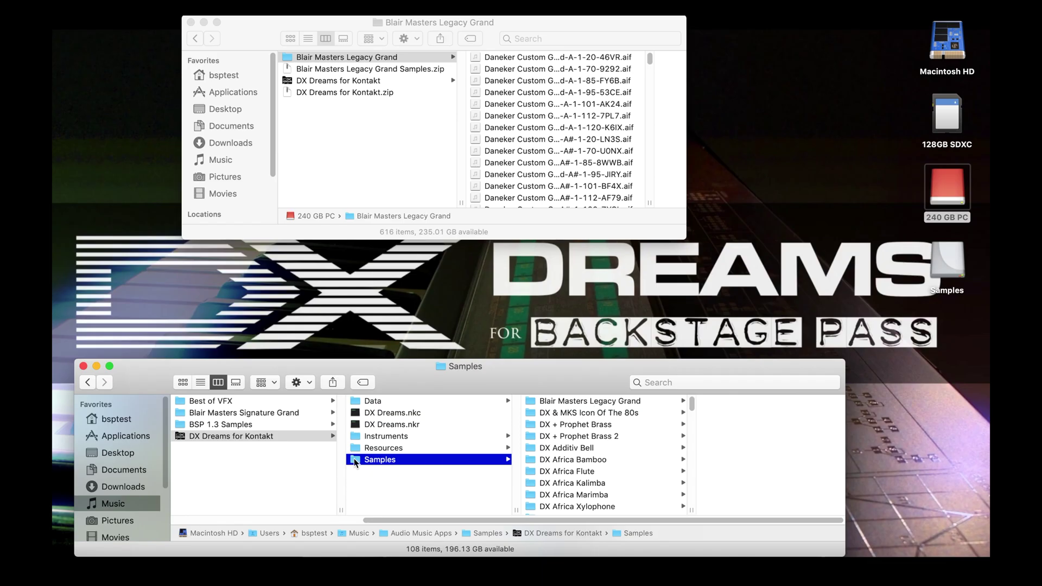
left_click(236, 436)
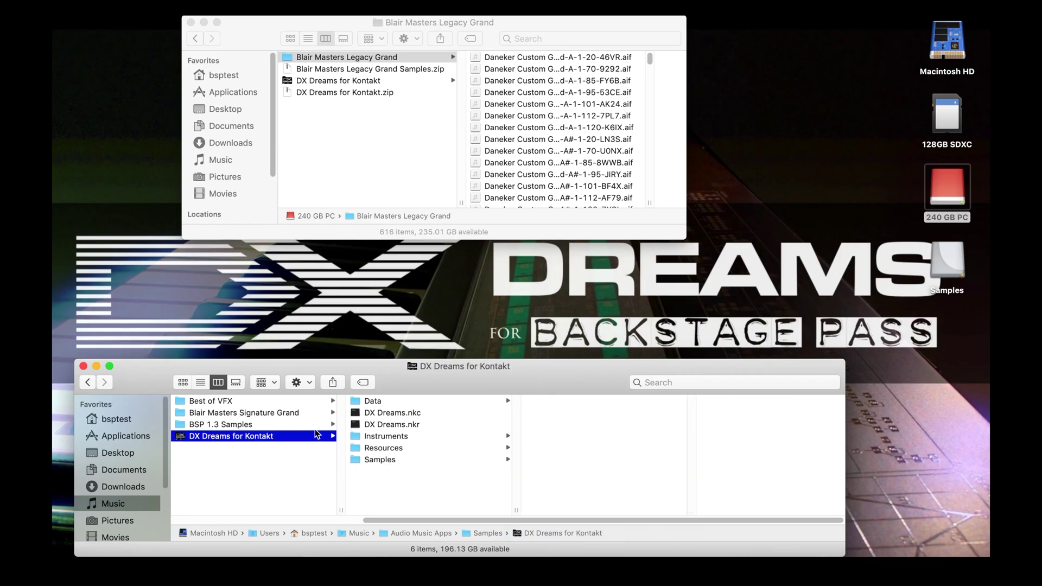
left_click(374, 460)
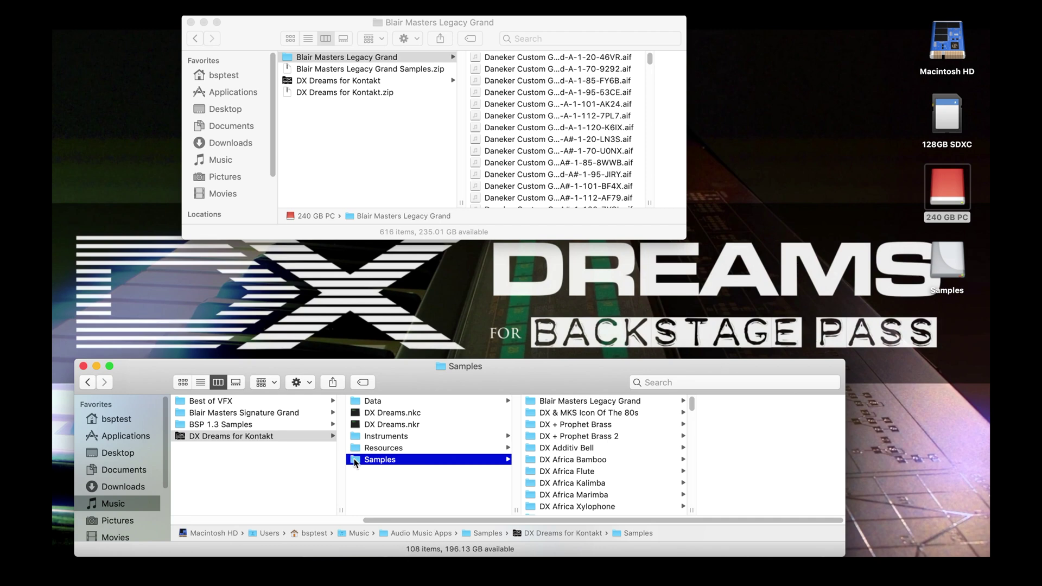
key("super+i")
left_click_drag(227, 47, 190, 46)
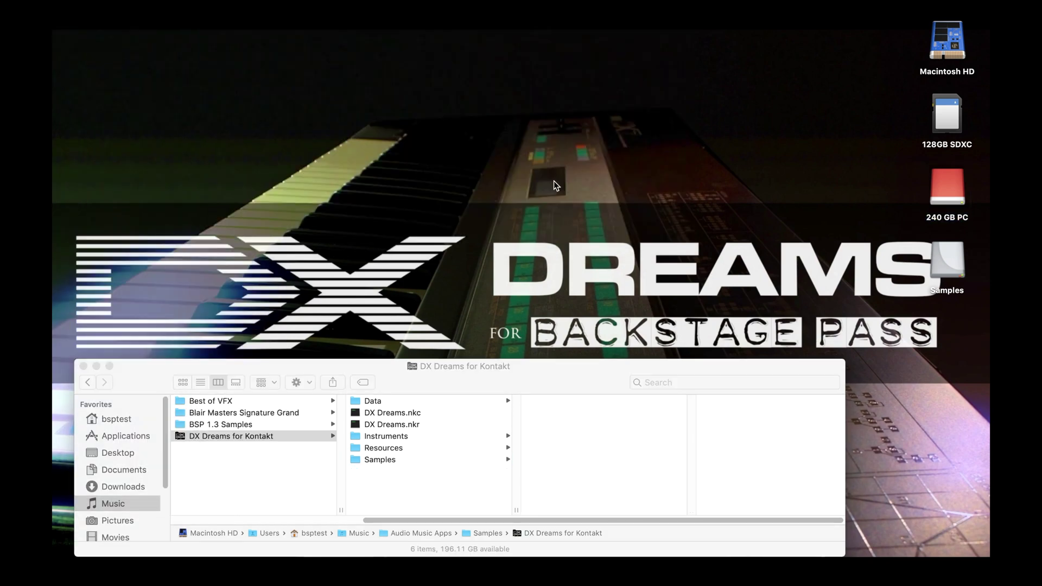
Step: Launch Kontakt via Spotlight, position its window and show the library browser beside the rack
key("super+space")
type("kon")
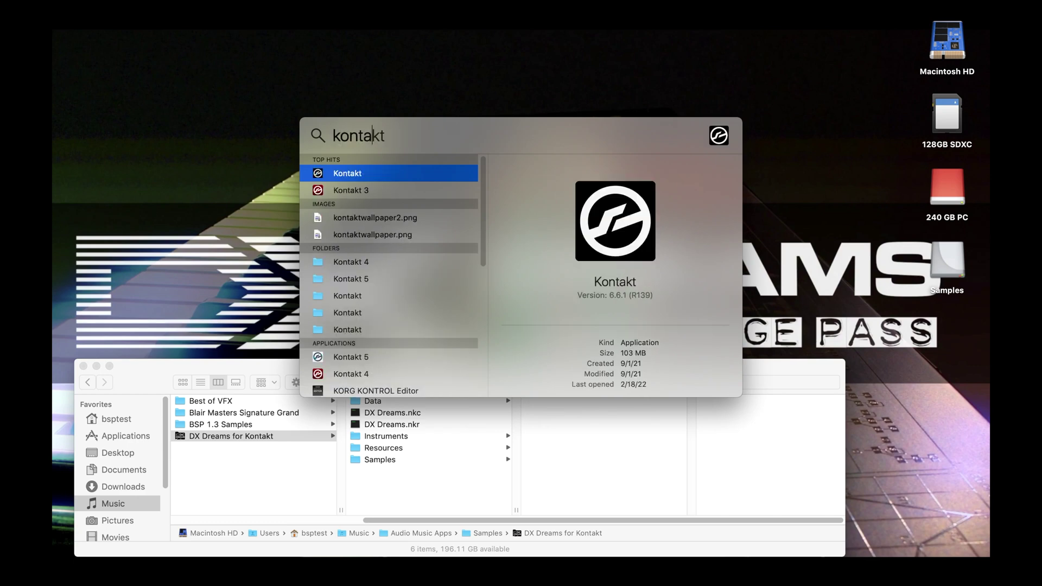
key("Return")
left_click(290, 361)
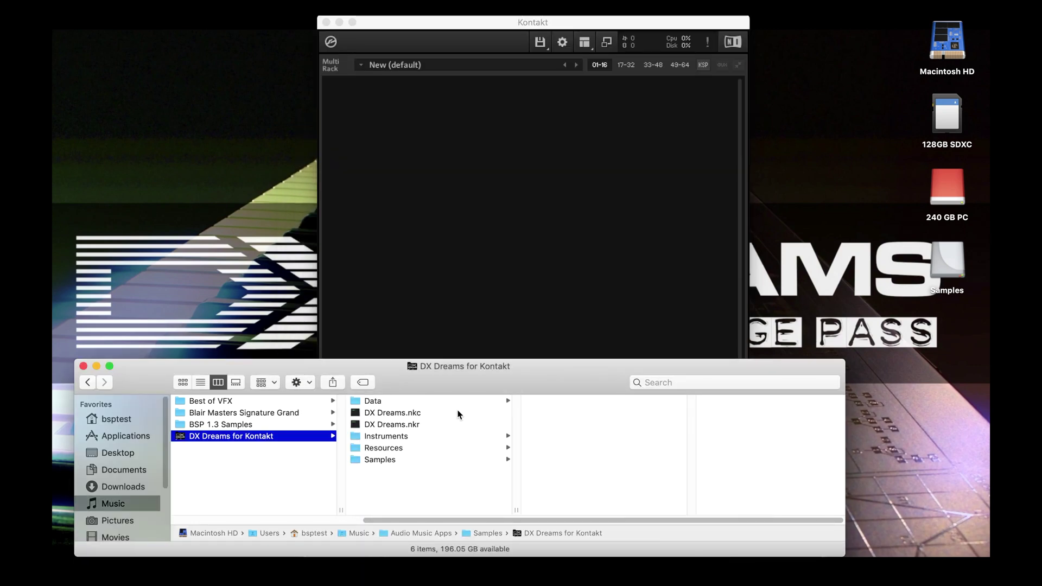
left_click_drag(599, 21, 656, 21)
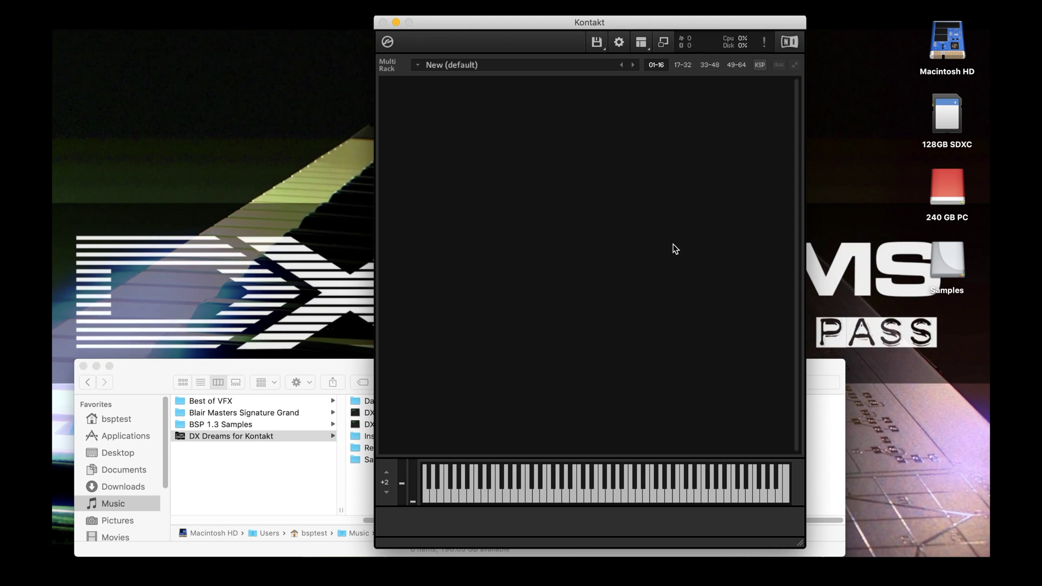
left_click_drag(625, 22, 495, 22)
left_click(515, 46)
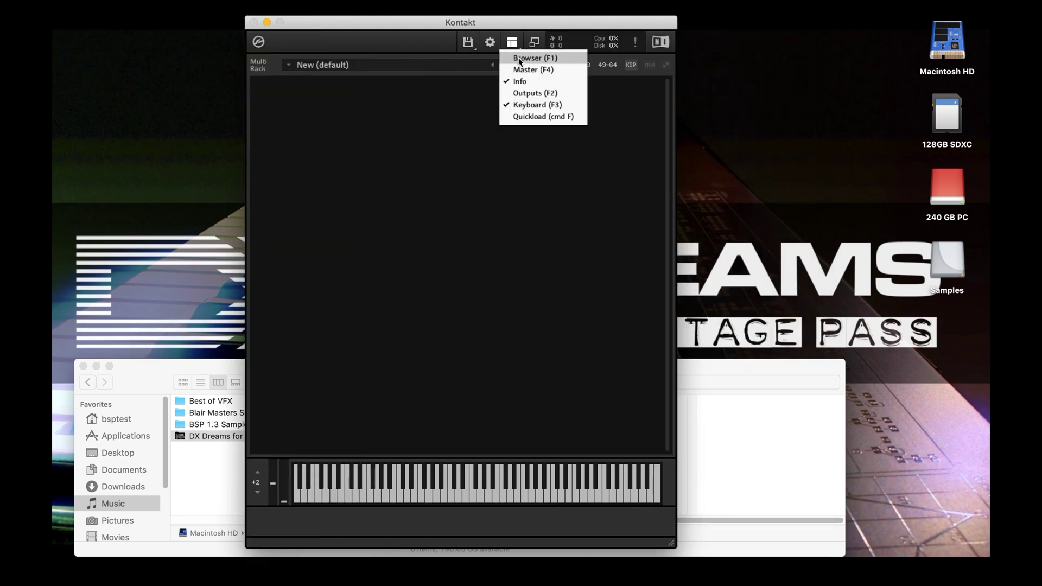
left_click(518, 58)
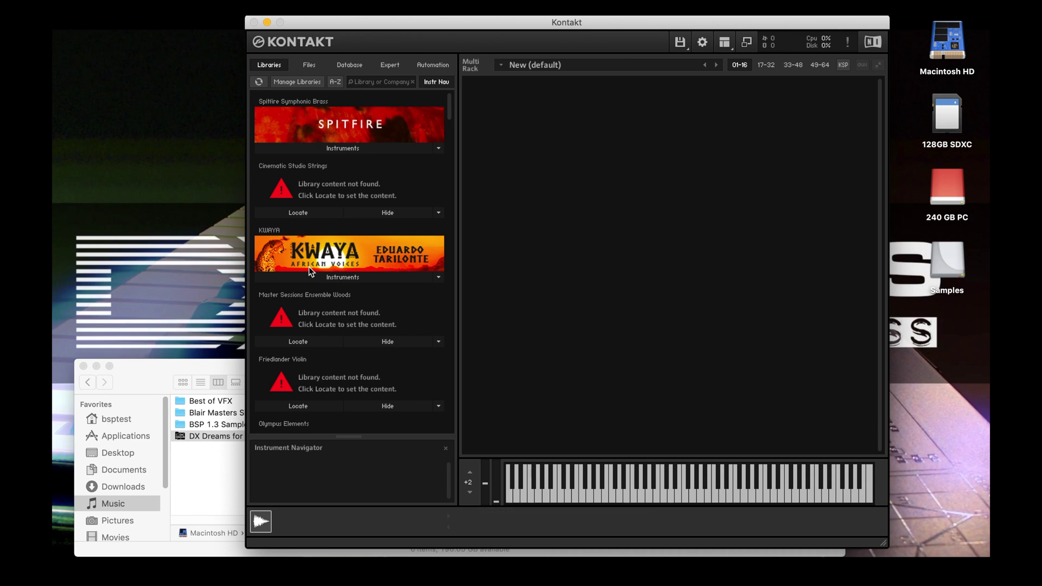
Step: Show the DXD - Basses presets from the DX Dreams Instruments folder in Finder, with Kontakt in front
left_click(215, 374)
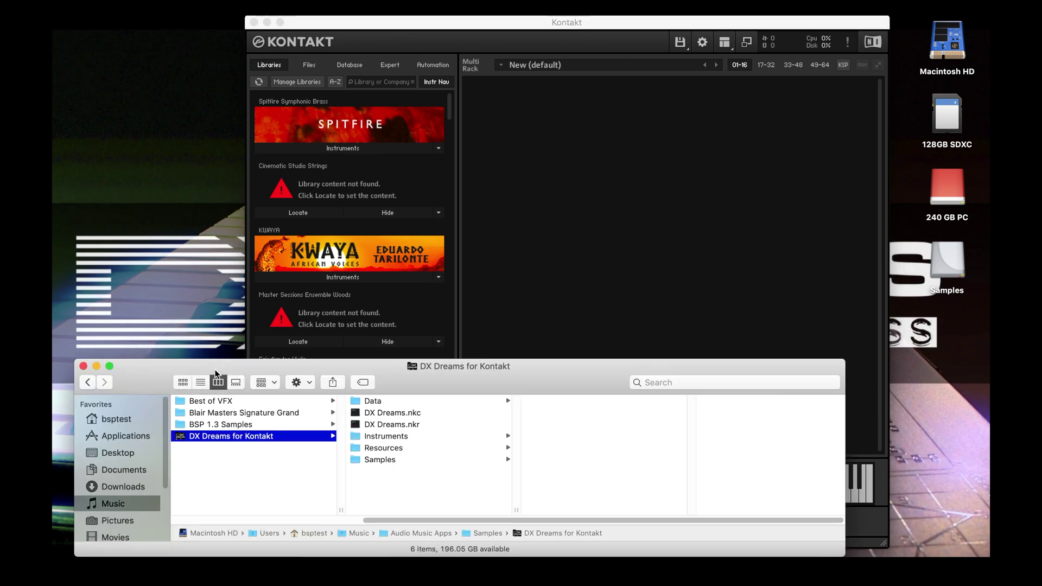
left_click(386, 441)
left_click(571, 401)
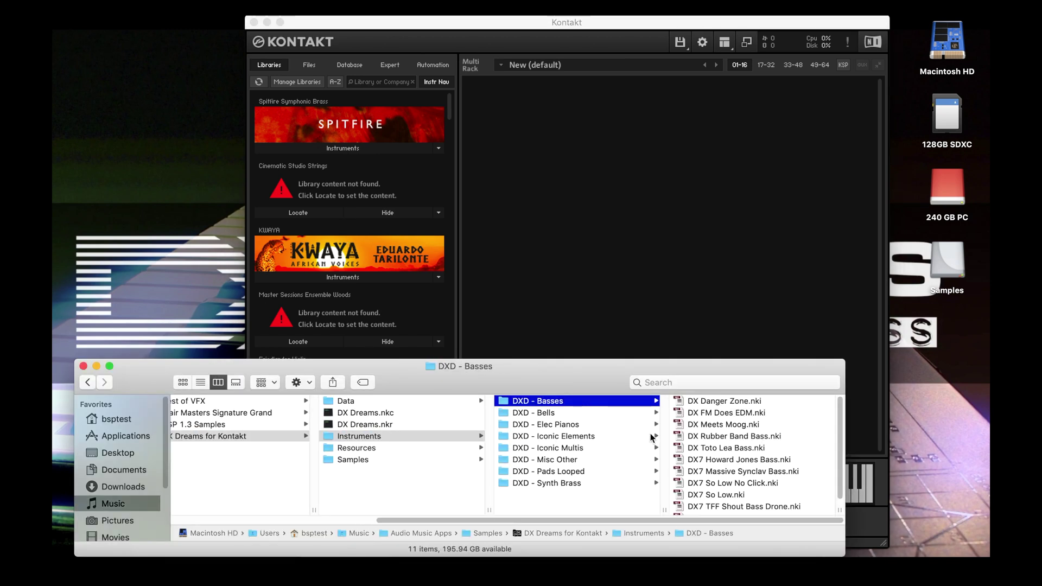
left_click(628, 273)
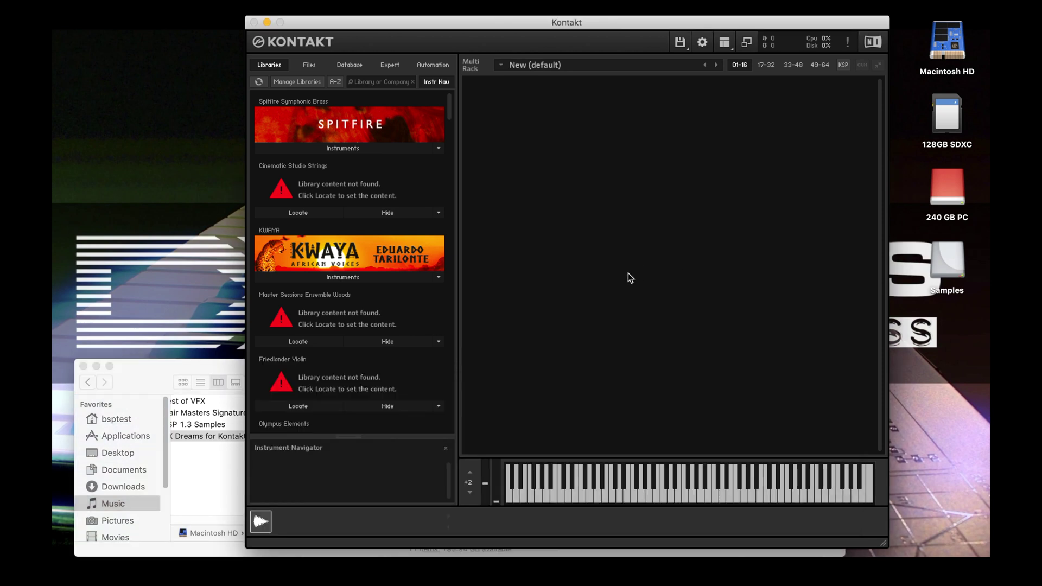
Step: Batch re-save the DX Dreams for Kontakt folder's .nki and .nkm patches from Kontakt's Load/Save menu
left_click(680, 42)
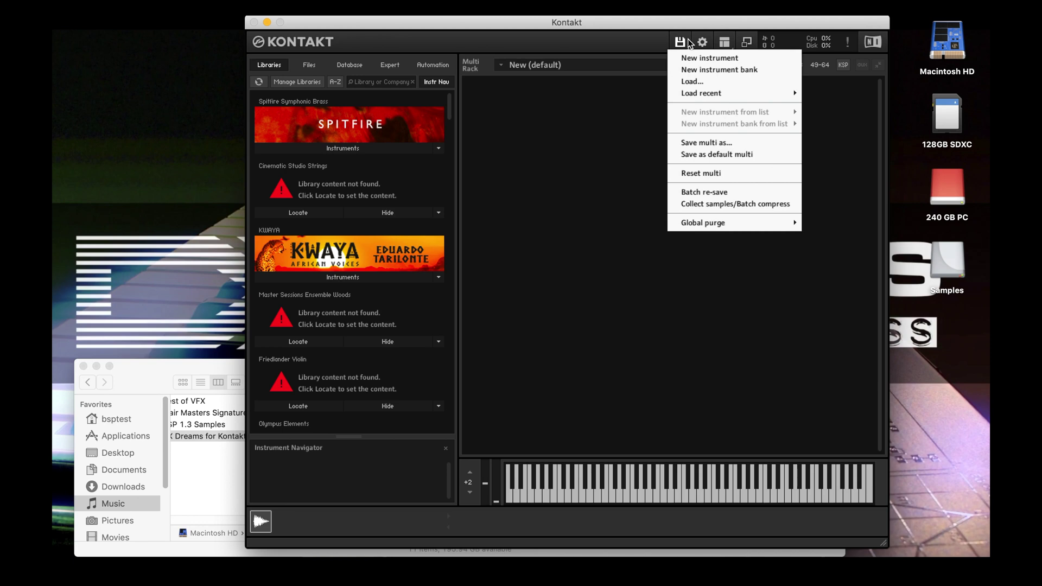
left_click(692, 192)
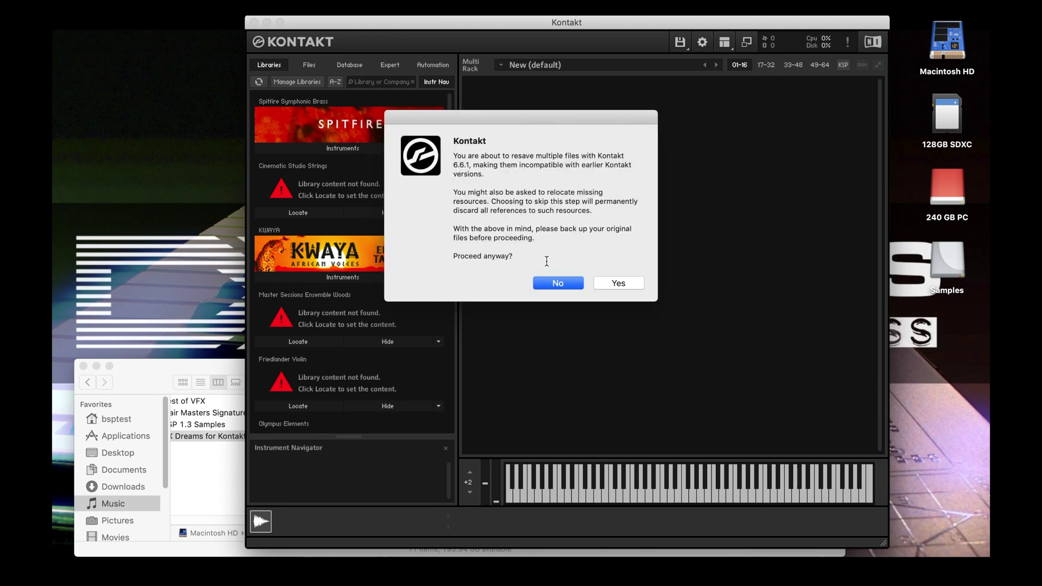
left_click(623, 284)
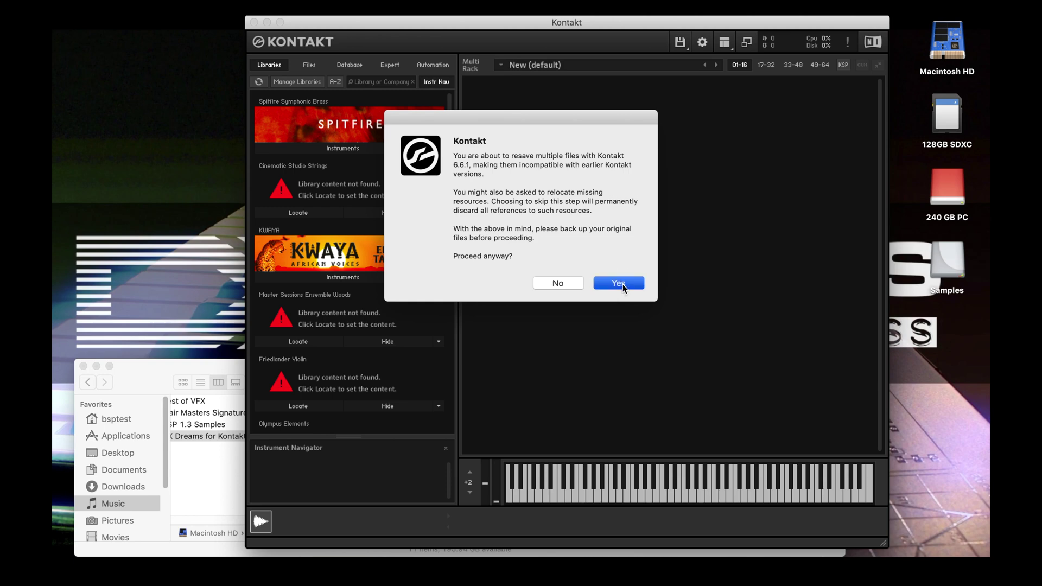
left_click(551, 97)
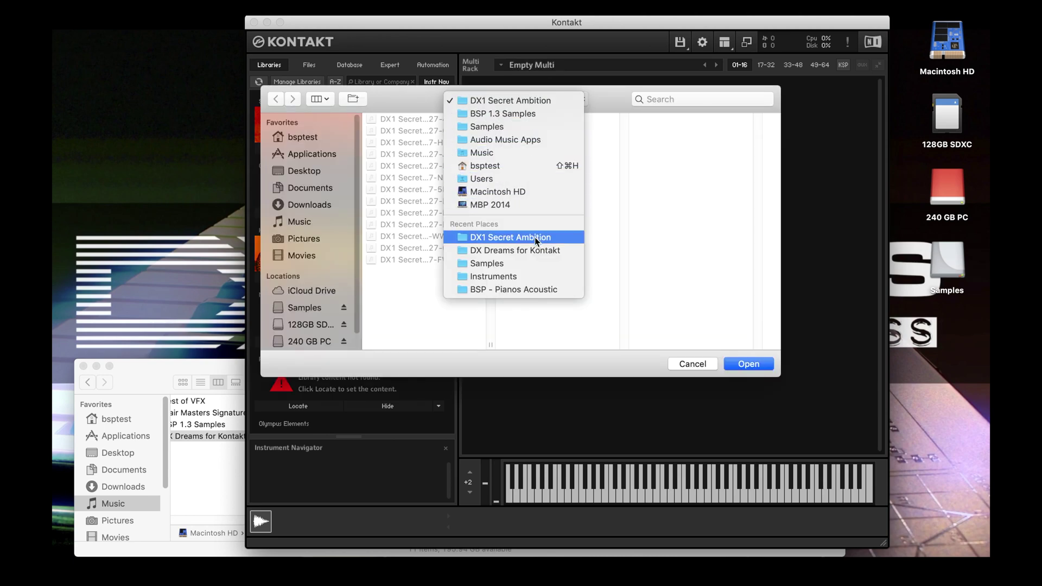
left_click(561, 251)
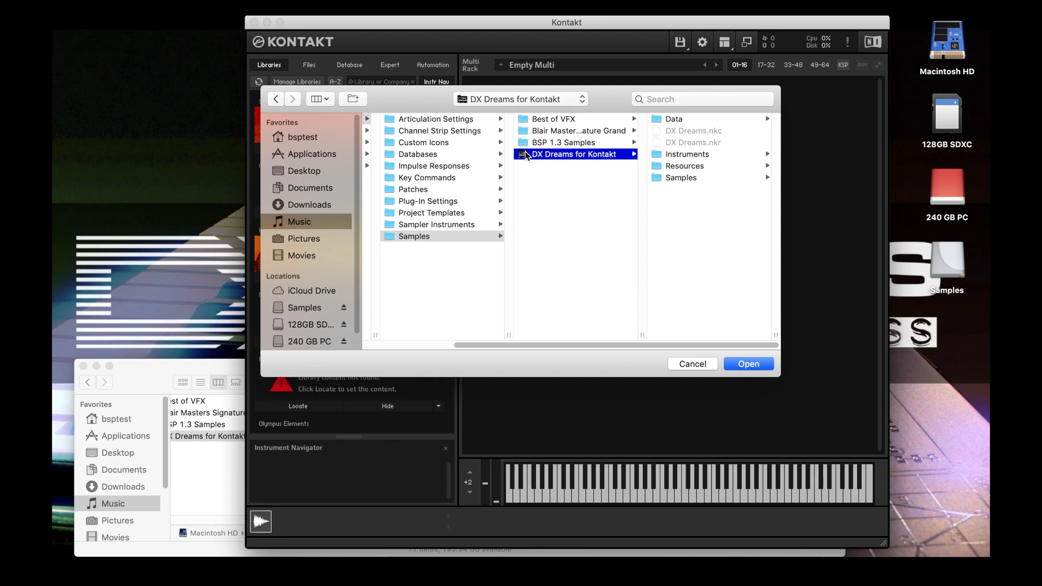
left_click(742, 365)
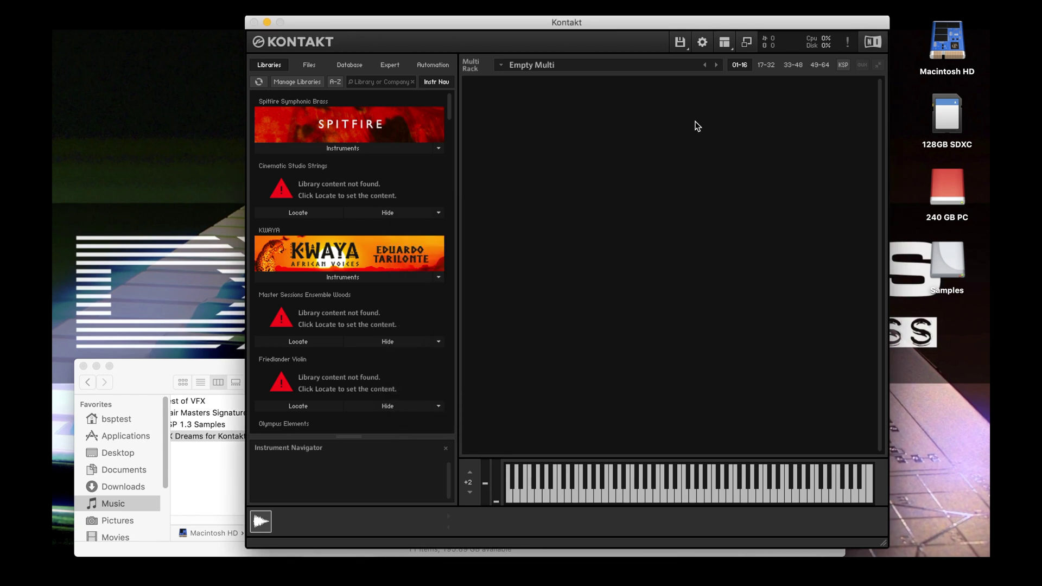
left_click(200, 363)
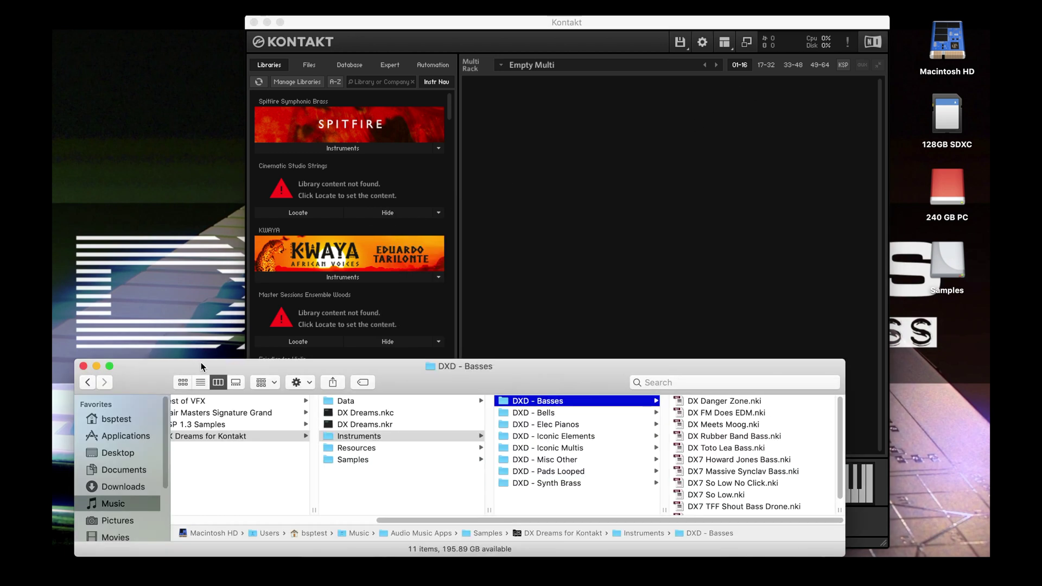
Step: Drag DX Danger Zone.nki from Finder into Kontakt's rack
left_click(679, 401)
left_click_drag(678, 402, 665, 179)
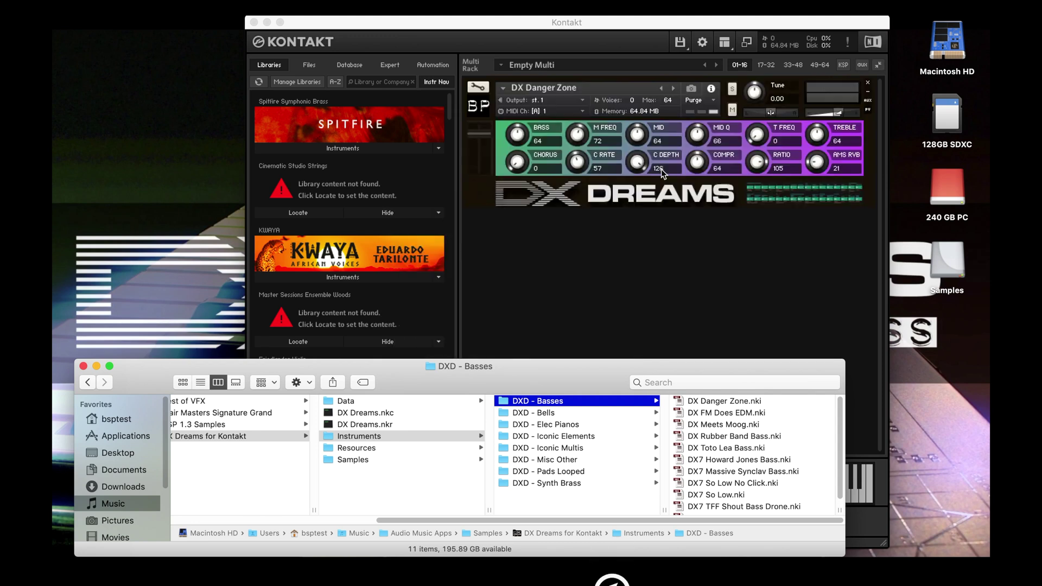
left_click(662, 237)
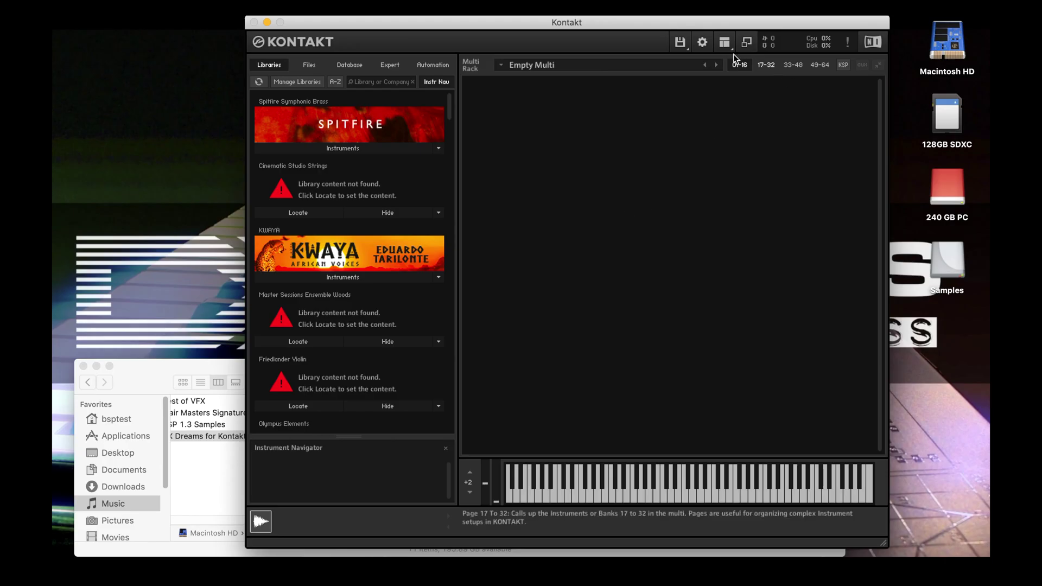
Step: Load DX Additiv Bell.nki from Instruments › DXD - Bells, then remove it from the rack
left_click(680, 42)
left_click(697, 82)
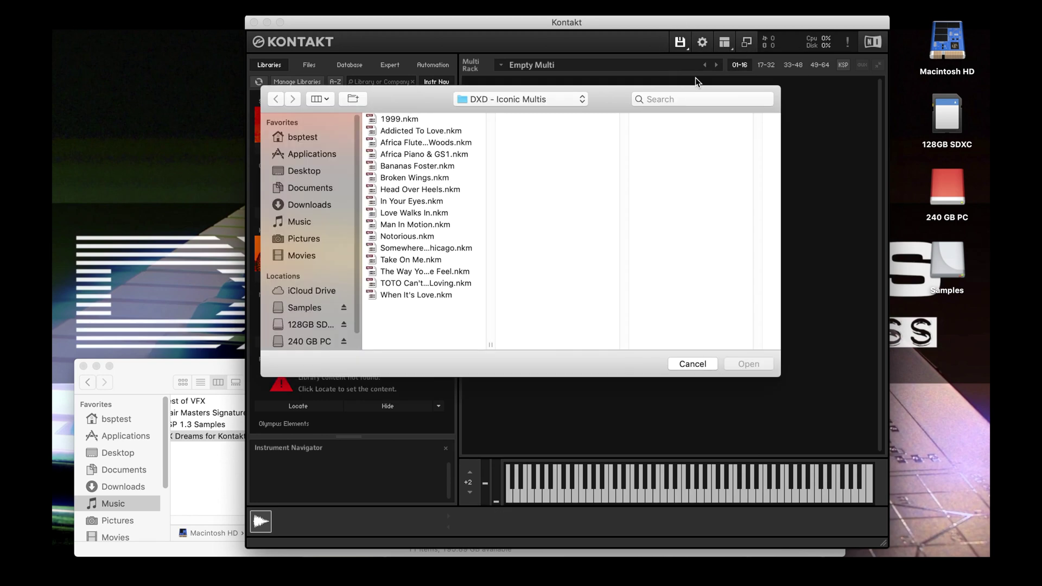
left_click(568, 99)
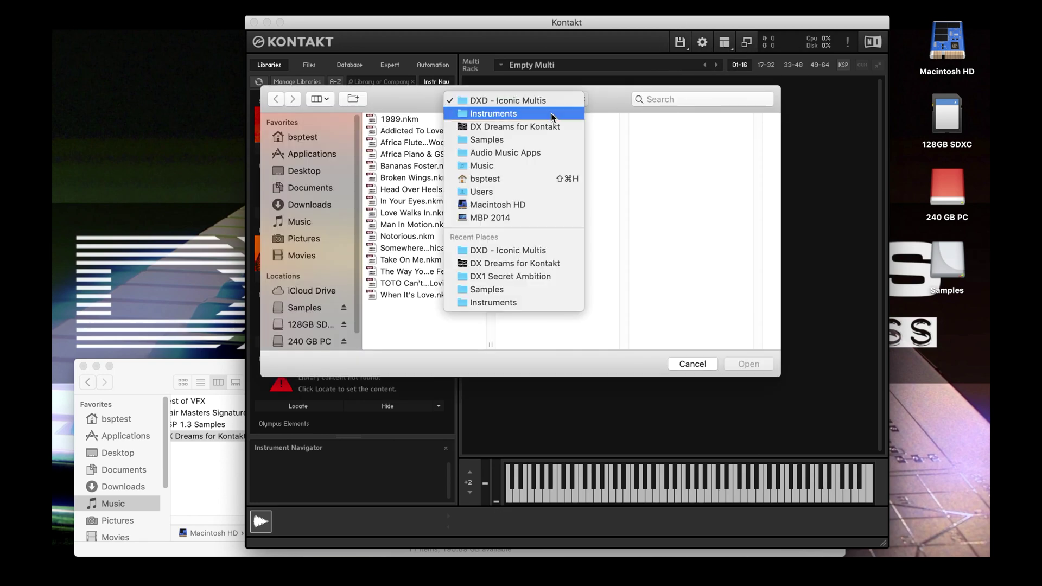
left_click(517, 264)
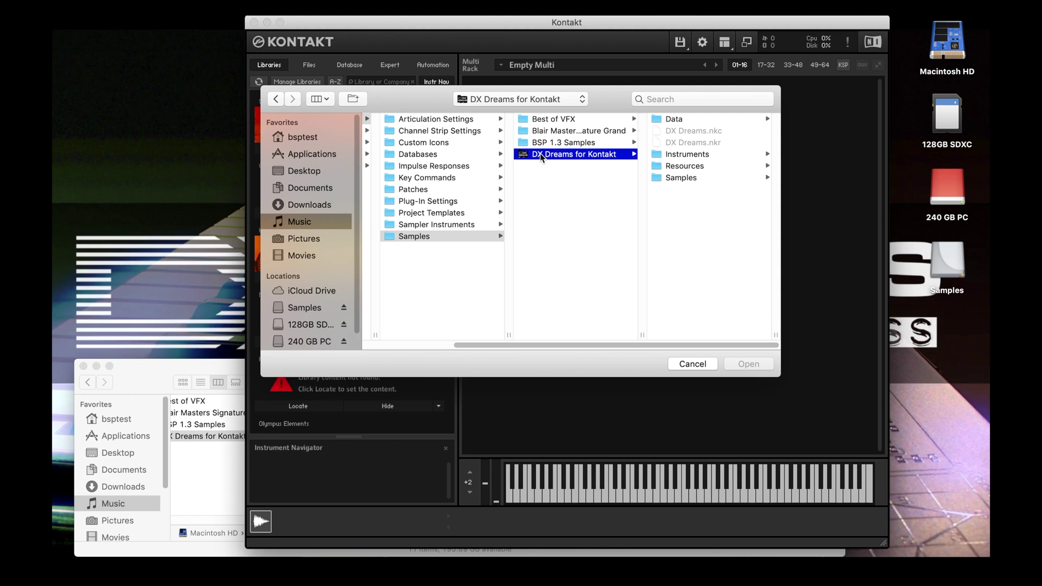
left_click(658, 156)
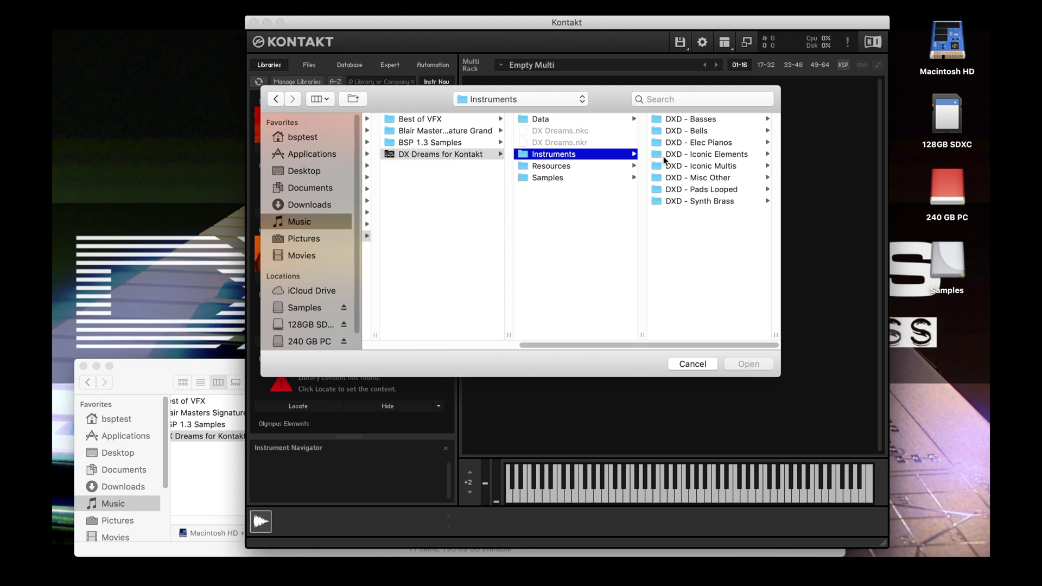
left_click(698, 131)
left_click(678, 119)
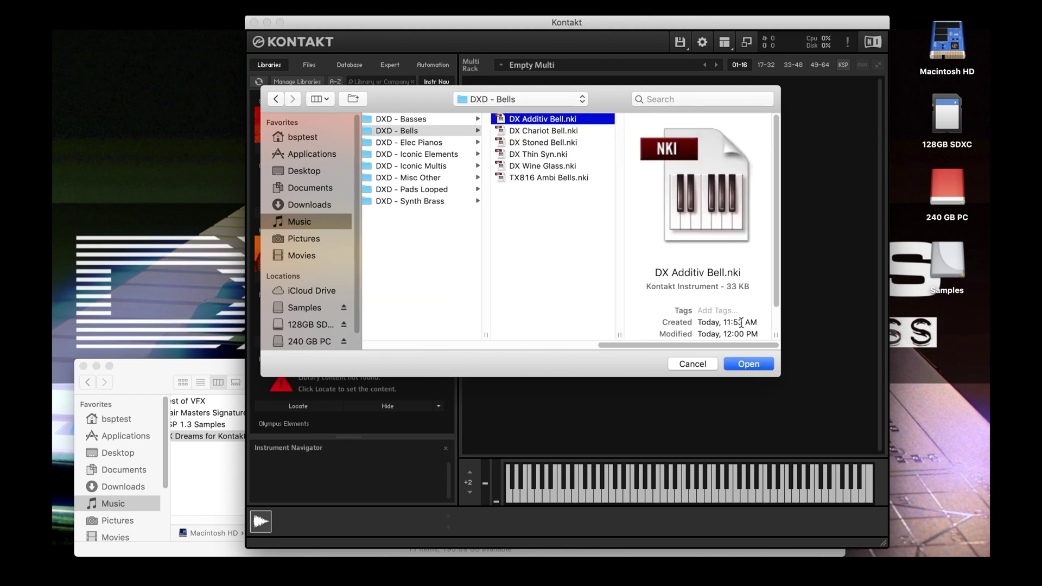
left_click(749, 363)
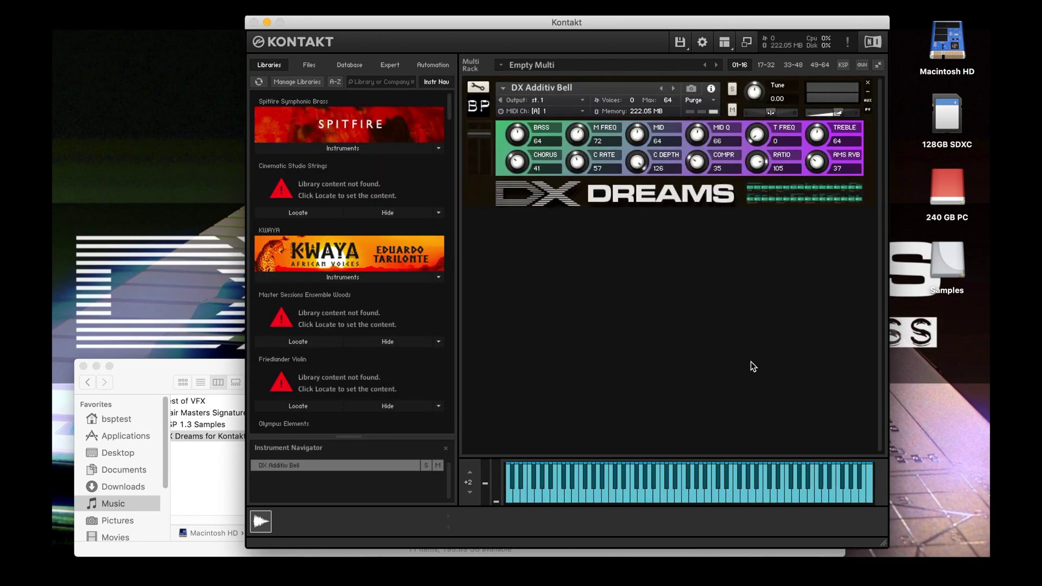
left_click(869, 86)
left_click(680, 43)
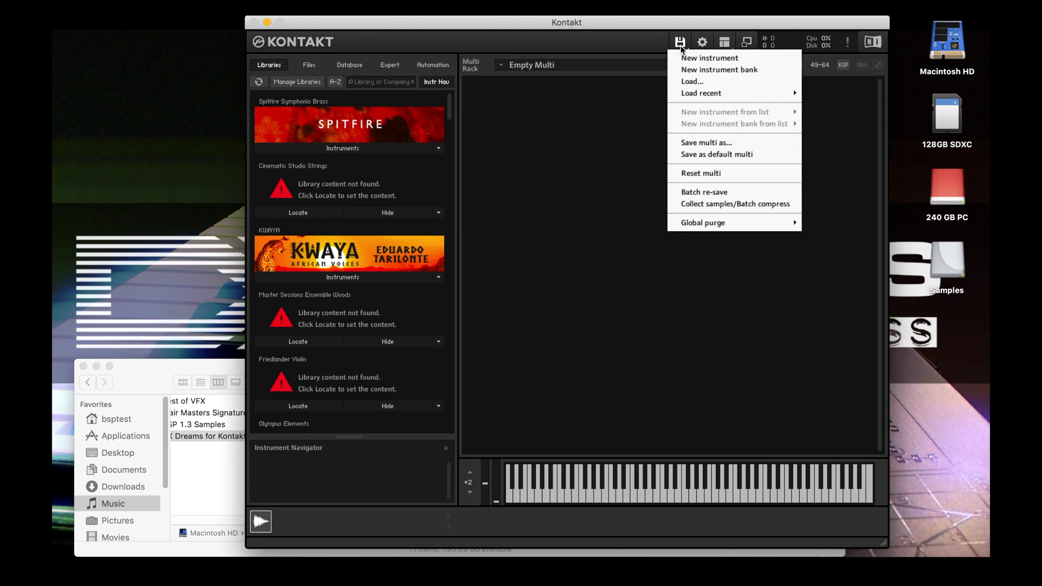
Step: Drop Bananas Foster.nkm from DXD - Iconic Multis onto Kontakt's rack, replacing the current multi
left_click(607, 142)
left_click(168, 387)
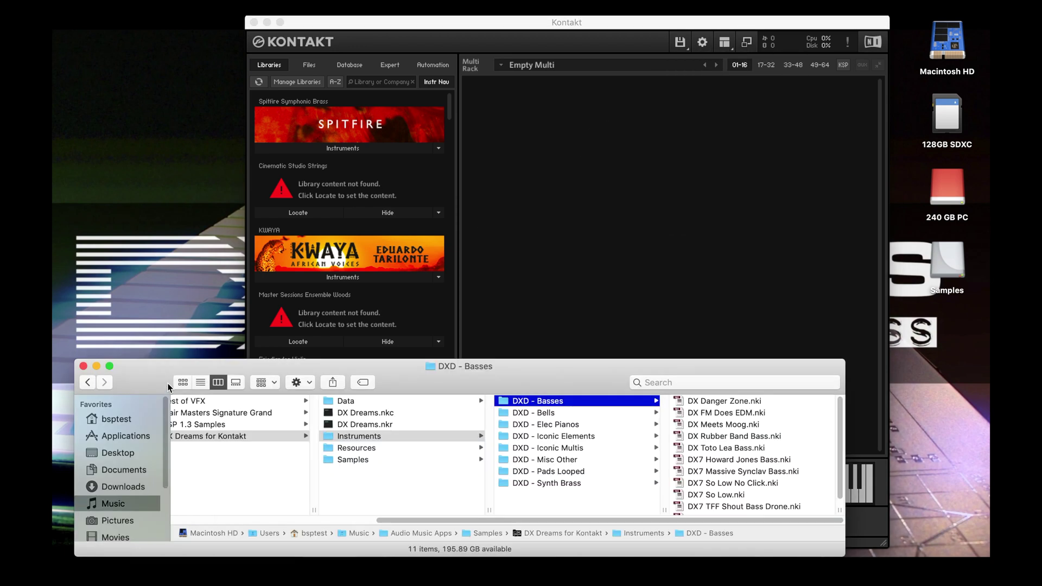
left_click(545, 451)
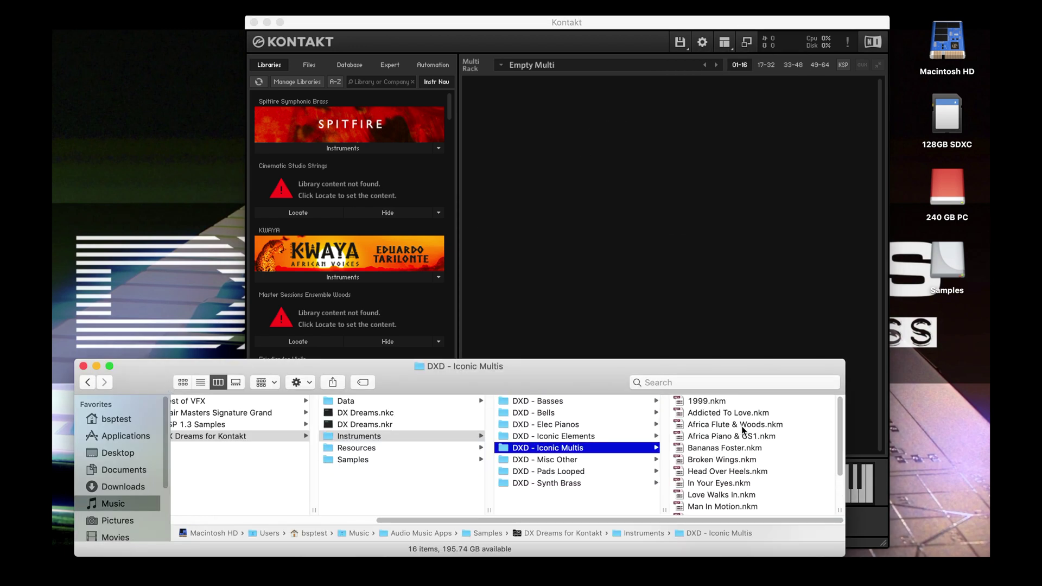
scroll(744, 431, "down", 5)
scroll(743, 430, "up", 5)
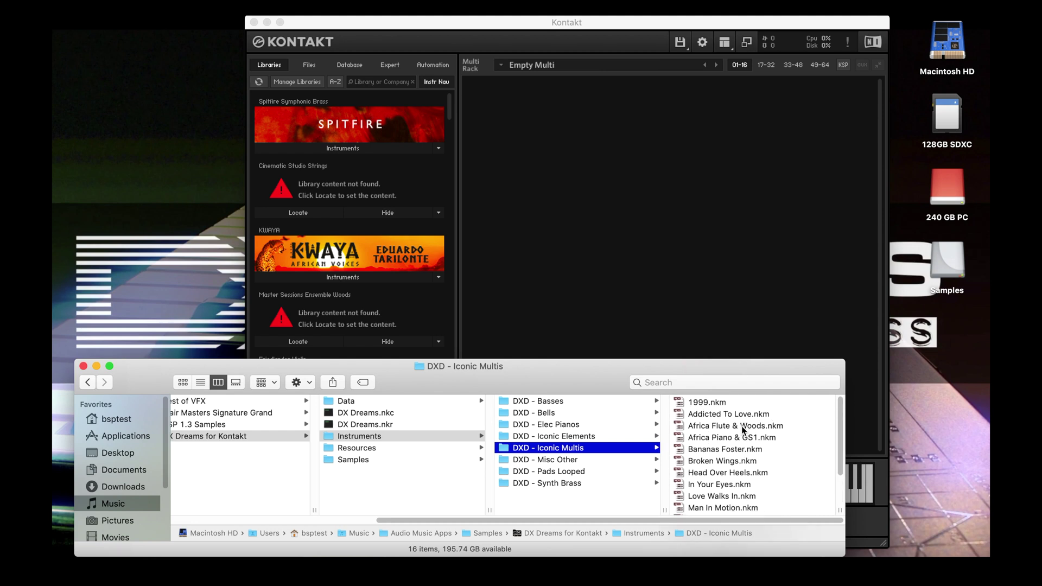
scroll(685, 407, "down", 3)
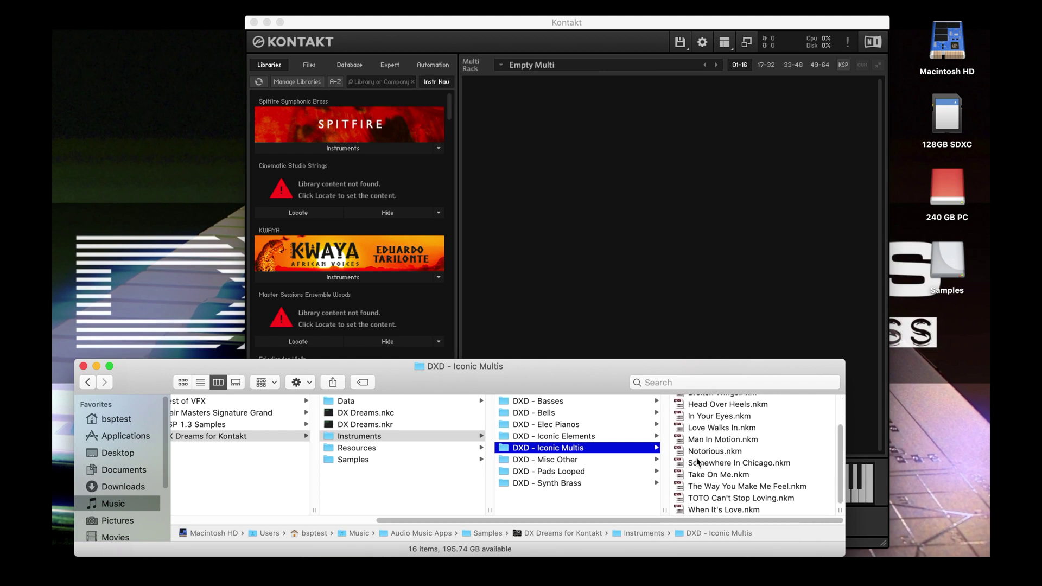
scroll(697, 462, "up", 3)
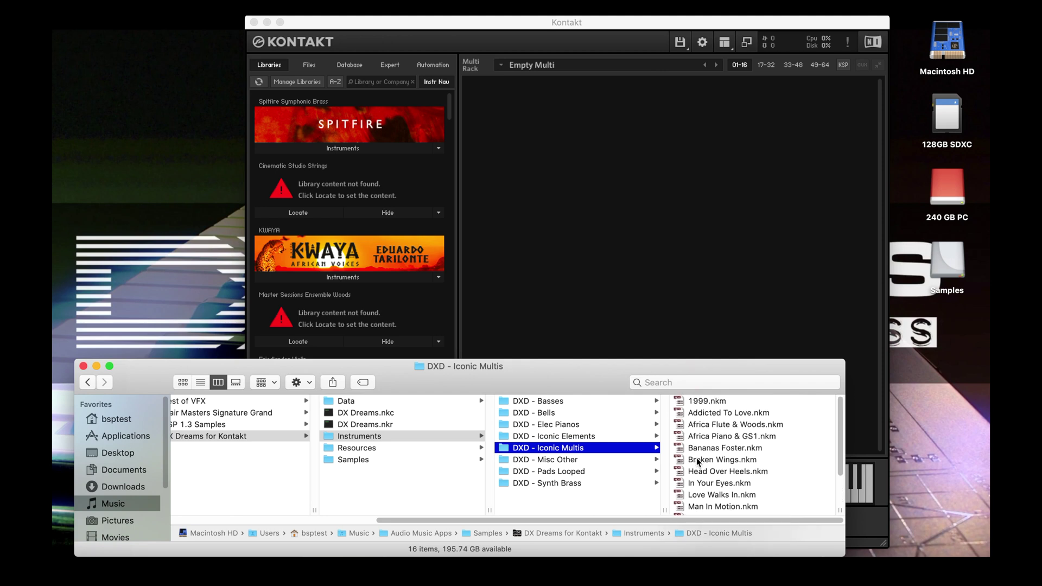
scroll(738, 449, "down", 3)
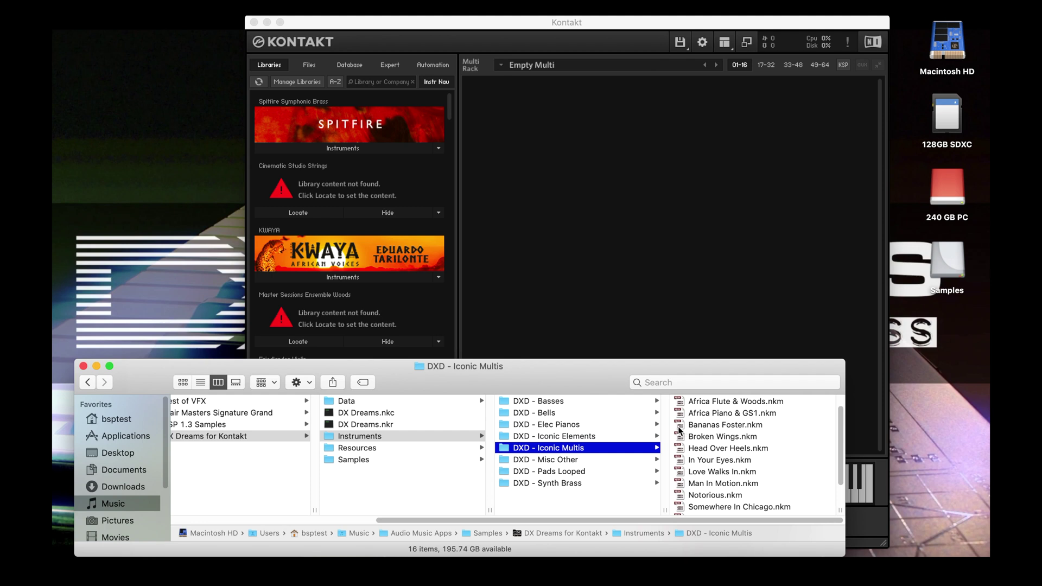
left_click(679, 428)
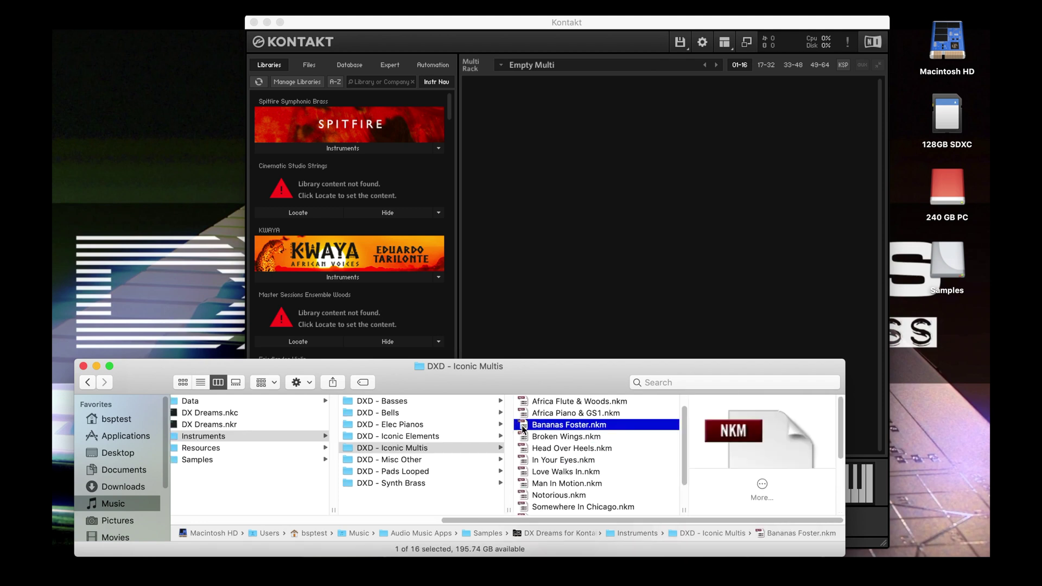
left_click_drag(524, 429, 589, 117)
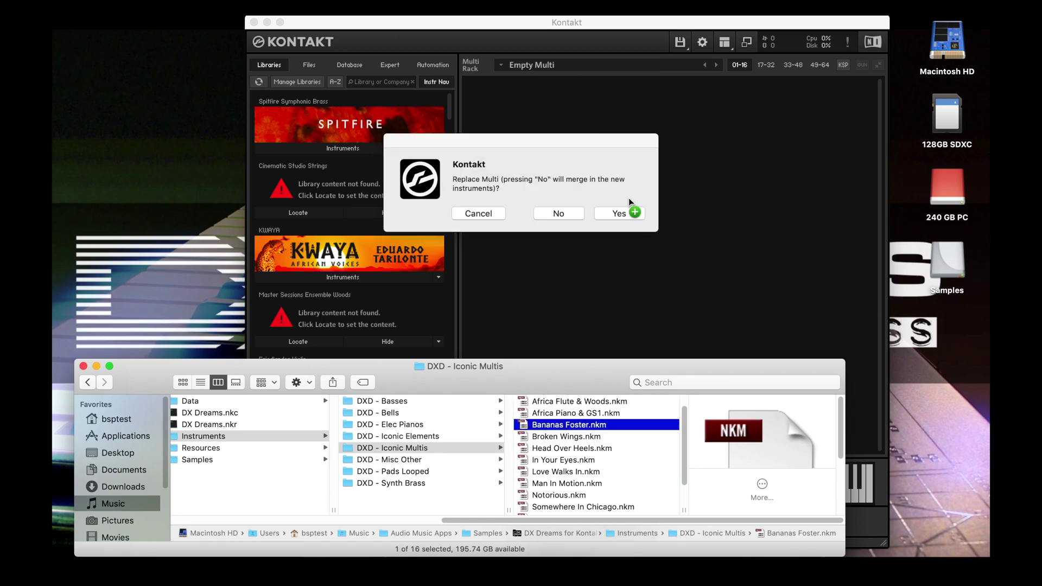
left_click(618, 213)
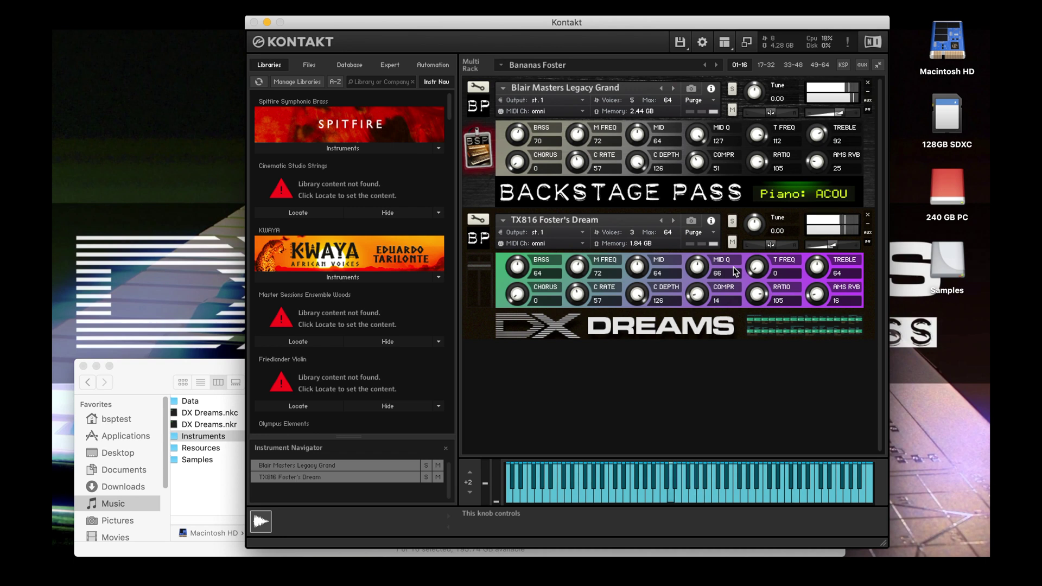
Step: Briefly solo, then unsolo, the Legacy Grand and the TX816 Foster's Dream layers
left_click(732, 89)
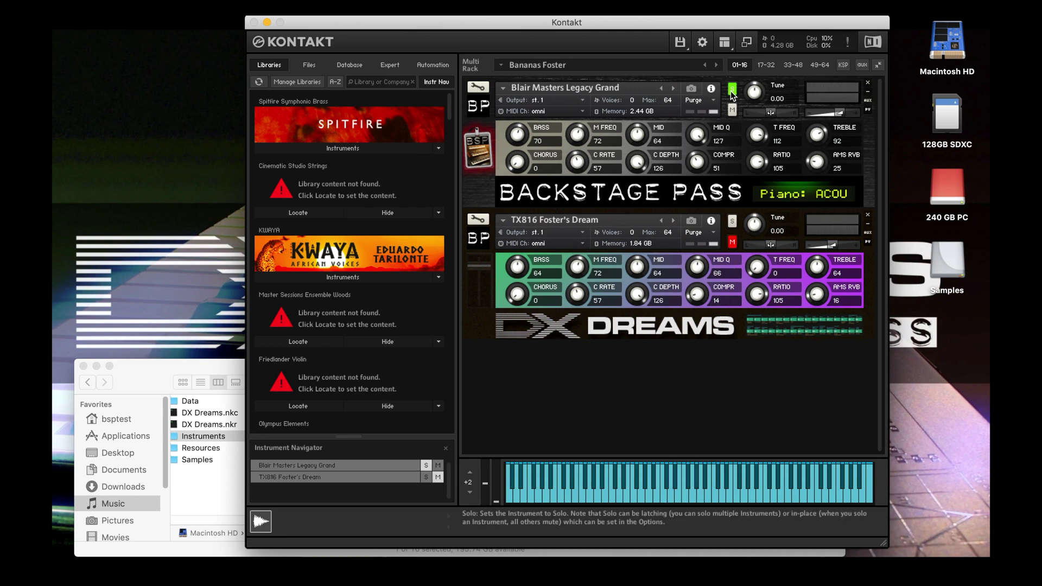
left_click(732, 89)
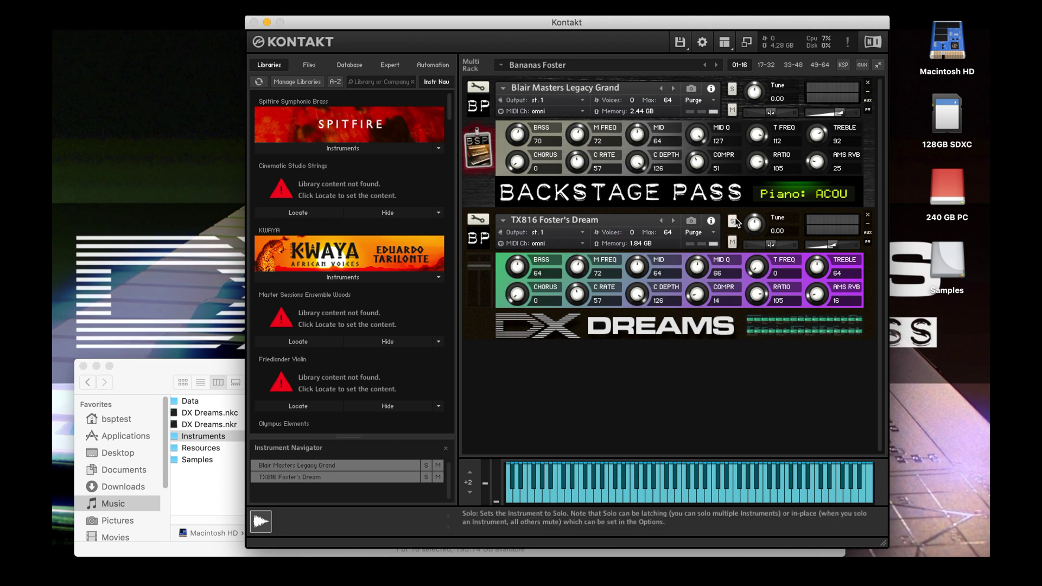
left_click(735, 223)
left_click(735, 222)
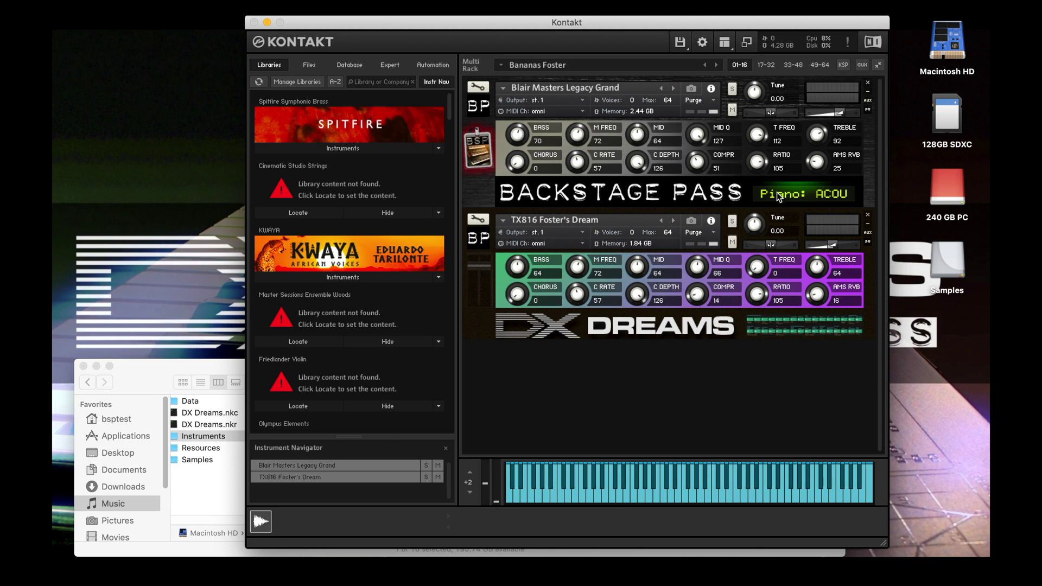
Step: Set the st.1 output insert to Empty, removing its reverb, and hide the Outputs mixer
left_click(723, 45)
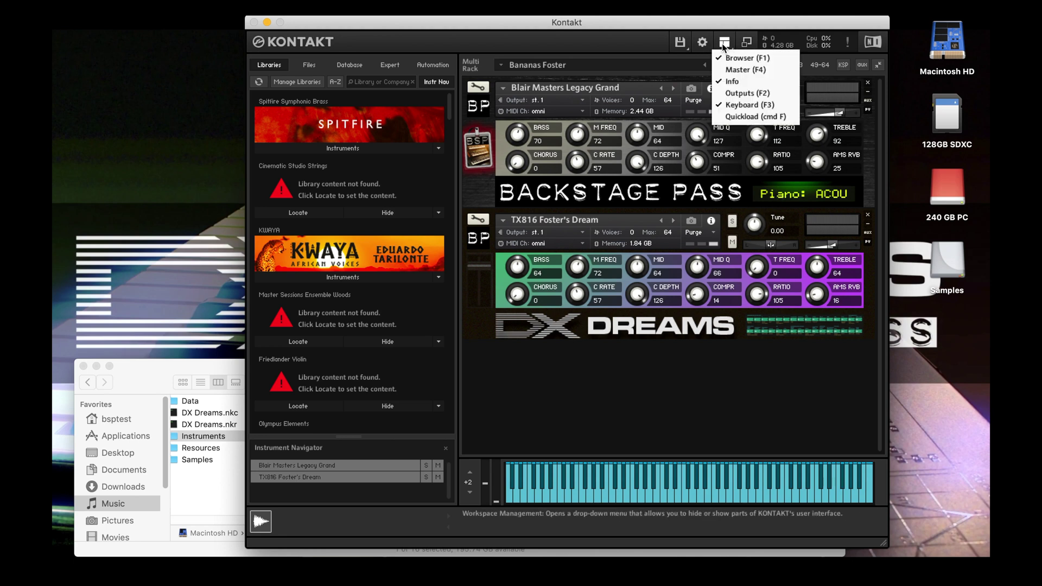
left_click(739, 95)
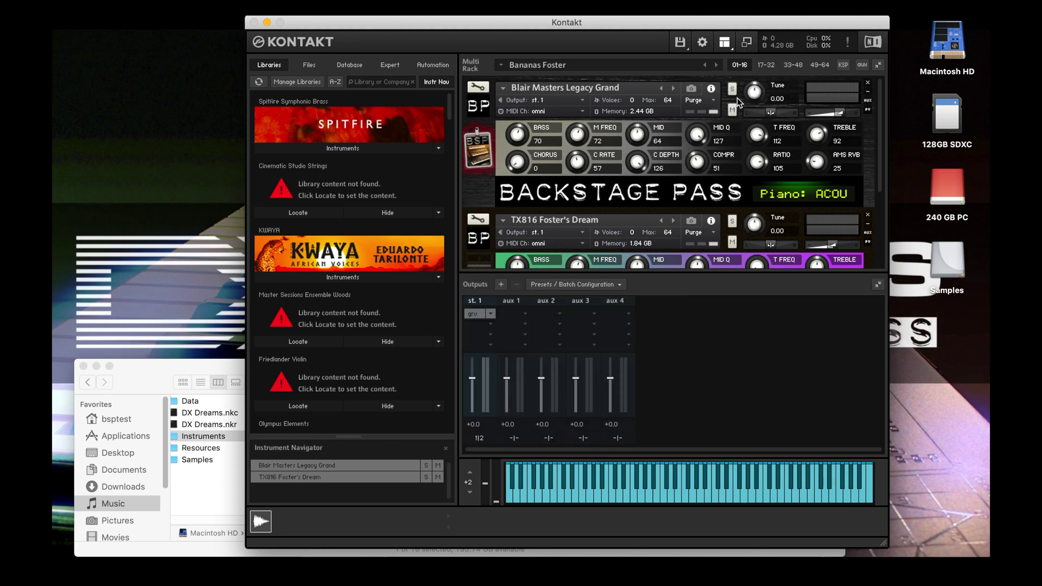
left_click(470, 314)
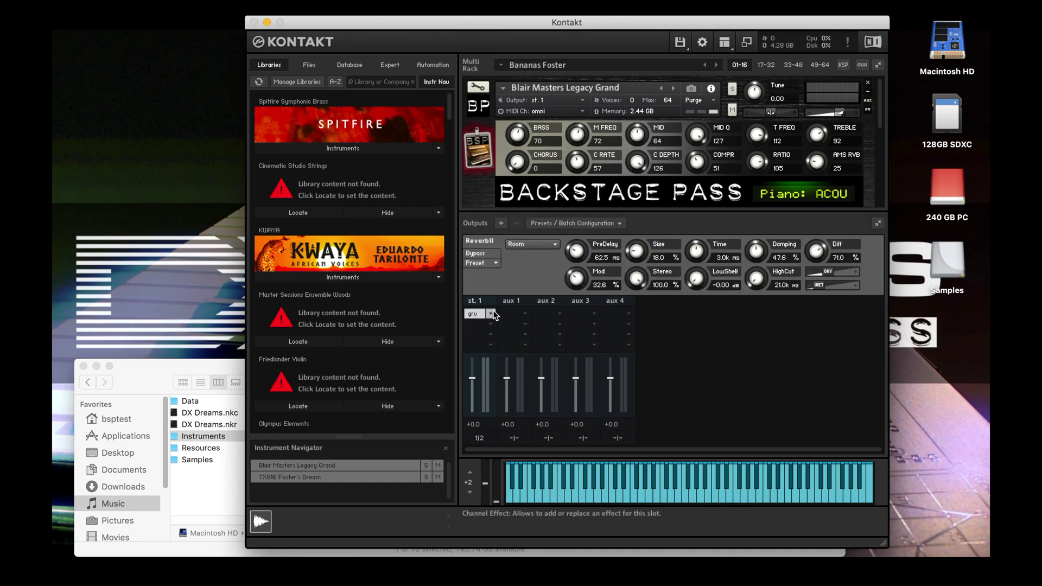
left_click(491, 314)
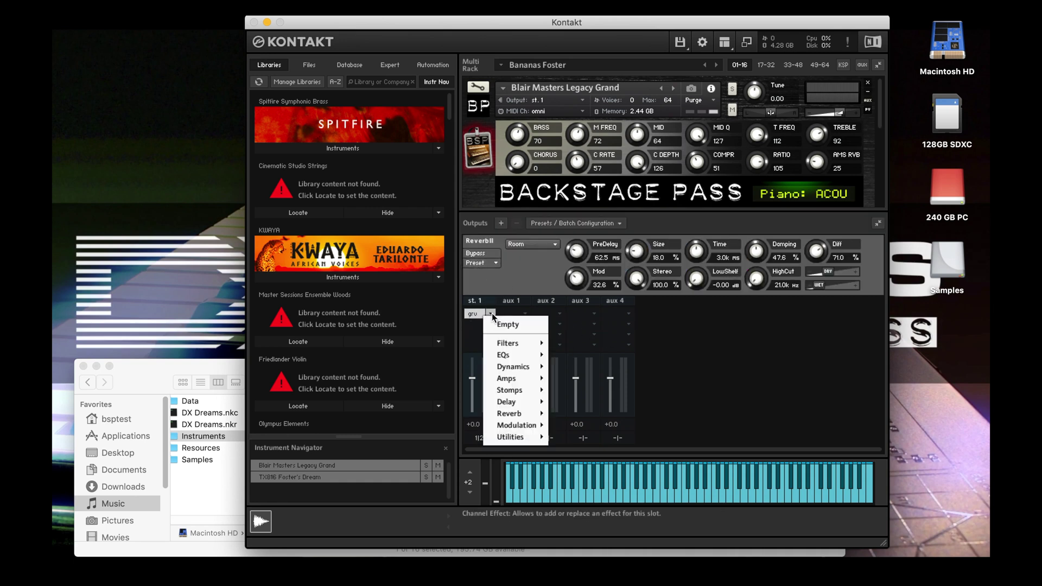
left_click(500, 321)
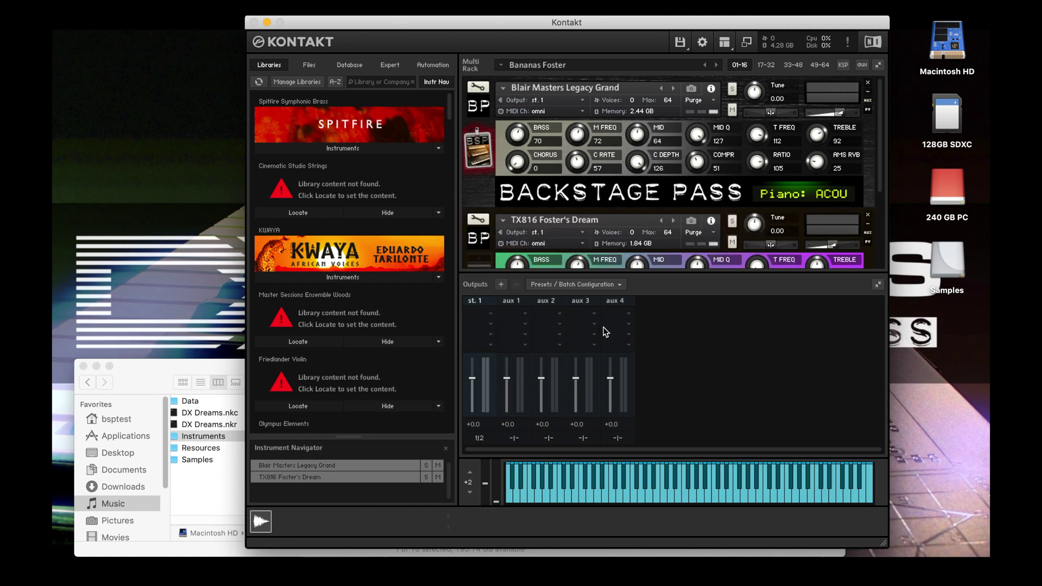
left_click(725, 42)
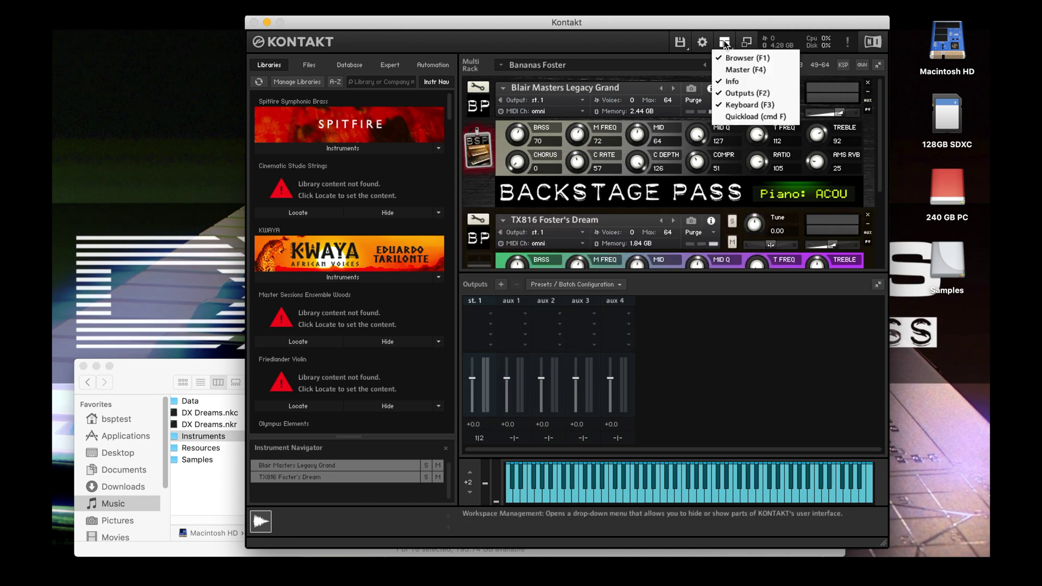
left_click(738, 93)
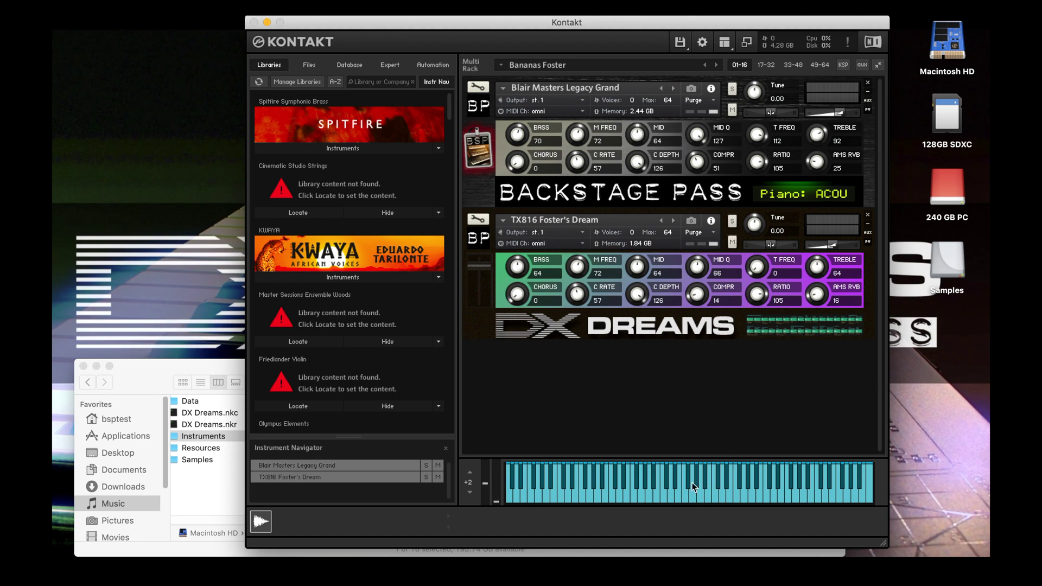
Step: Play a few notes on the on-screen keyboard to audition the multi
left_click(685, 493)
left_click(628, 483)
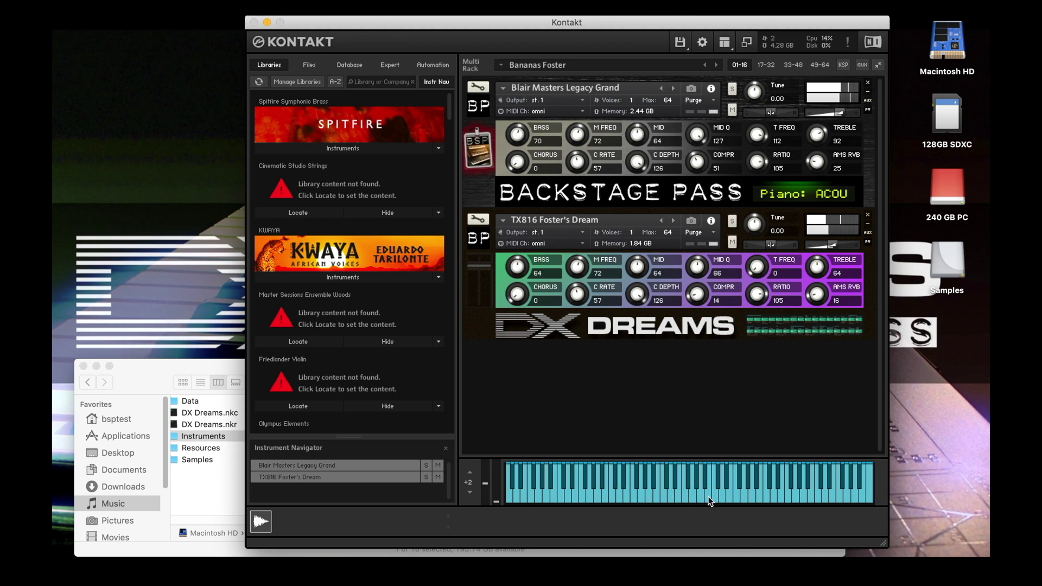
left_click(734, 491)
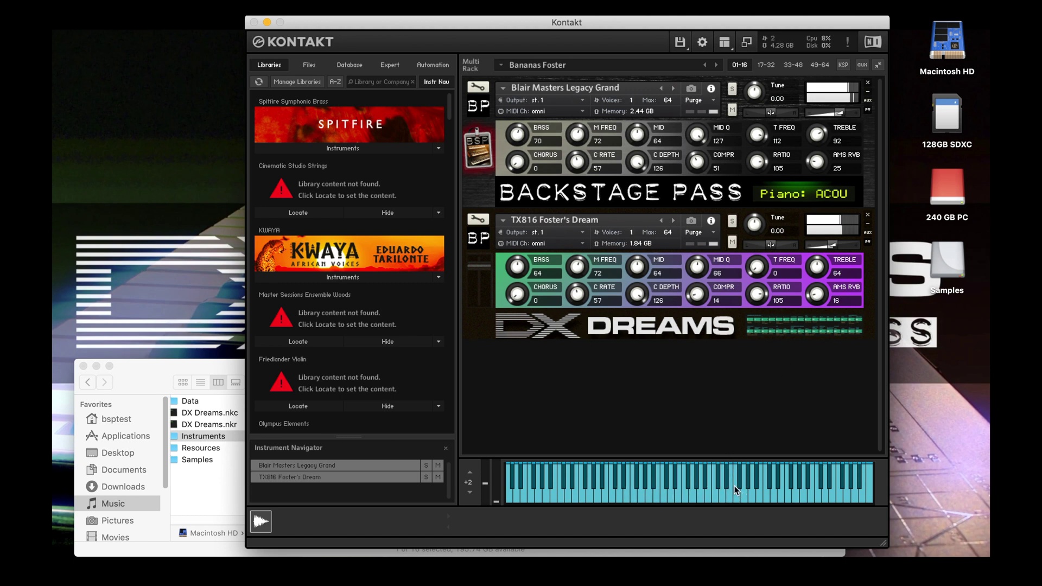
left_click(732, 91)
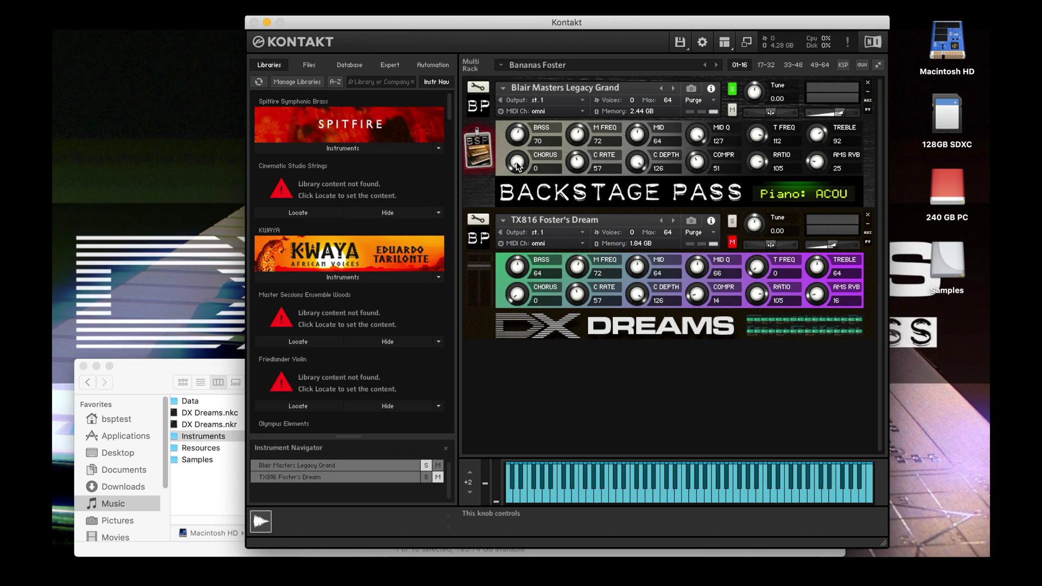
Step: Adjust the Legacy Grand's chorus, setting C RATE to 0, C DEPTH to 127 and COMPR to 0
left_click_drag(518, 166, 526, 200)
left_click_drag(519, 164, 523, 122)
left_click_drag(577, 162, 589, 261)
left_click_drag(638, 166, 638, 148)
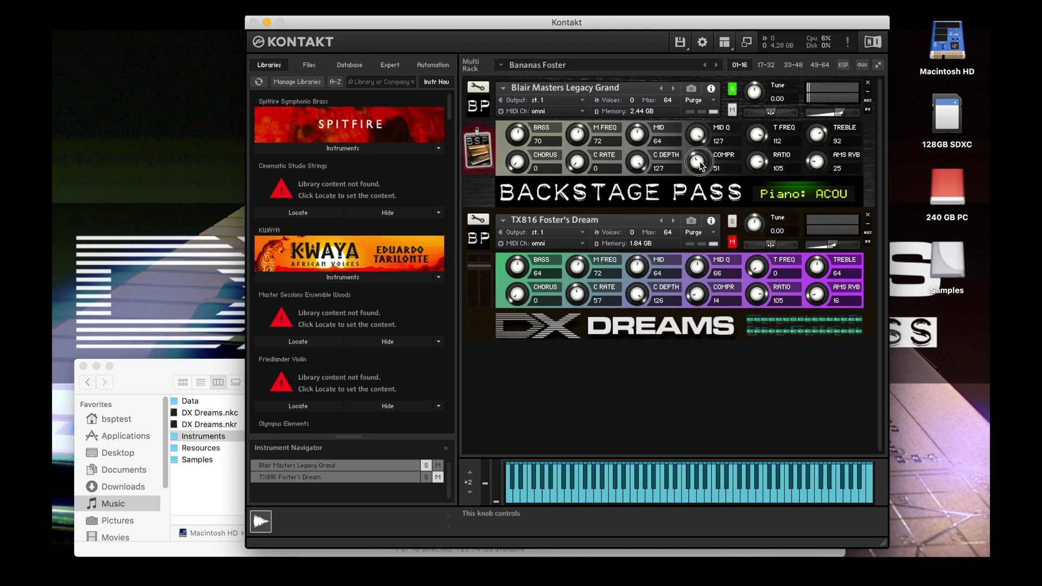
left_click_drag(700, 164, 715, 238)
Step: Set the grand's AMS RVB to 28, then briefly solo and unsolo the TX816 layer
left_click(820, 166)
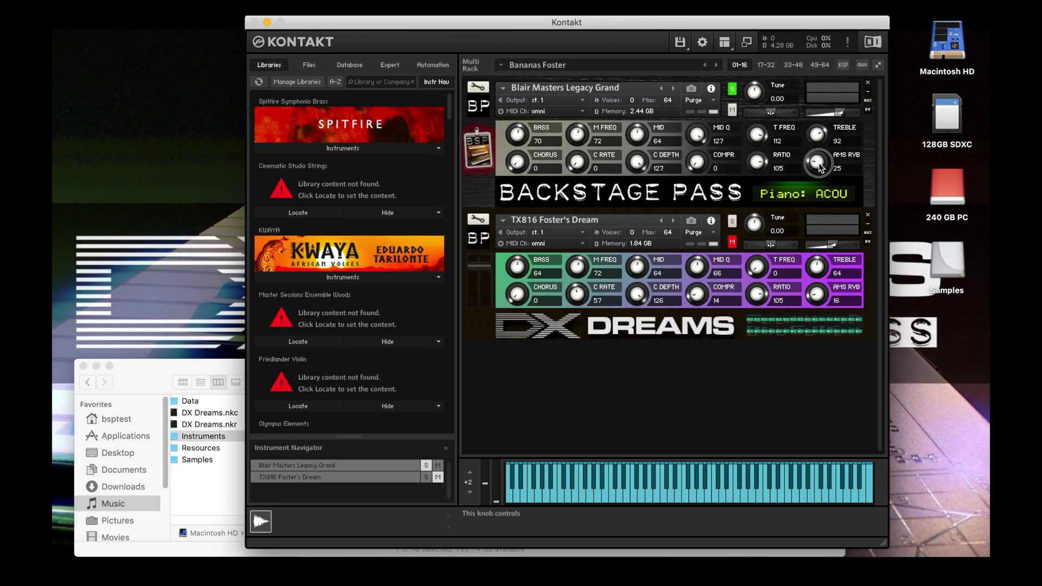
mouse_move(819, 166)
left_mouse_down()
mouse_move(813, 81)
mouse_move(819, 198)
mouse_move(817, 161)
left_mouse_up()
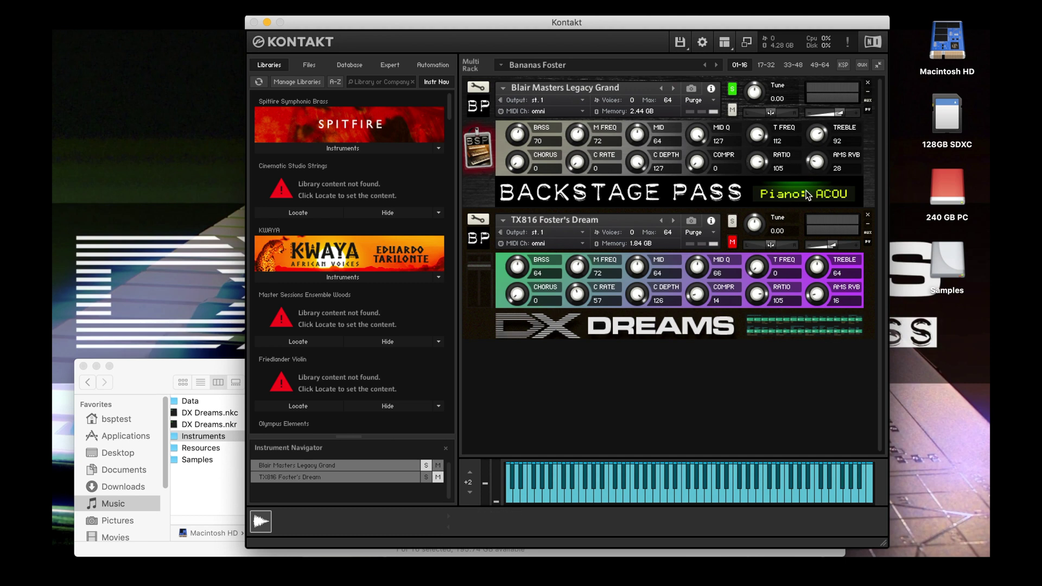
left_click(733, 222)
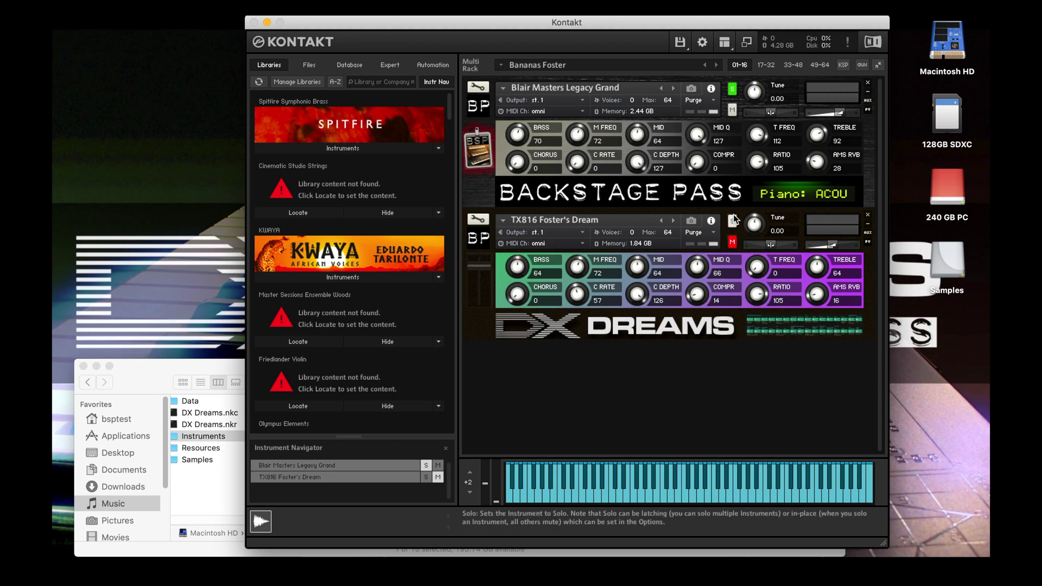
left_click(733, 222)
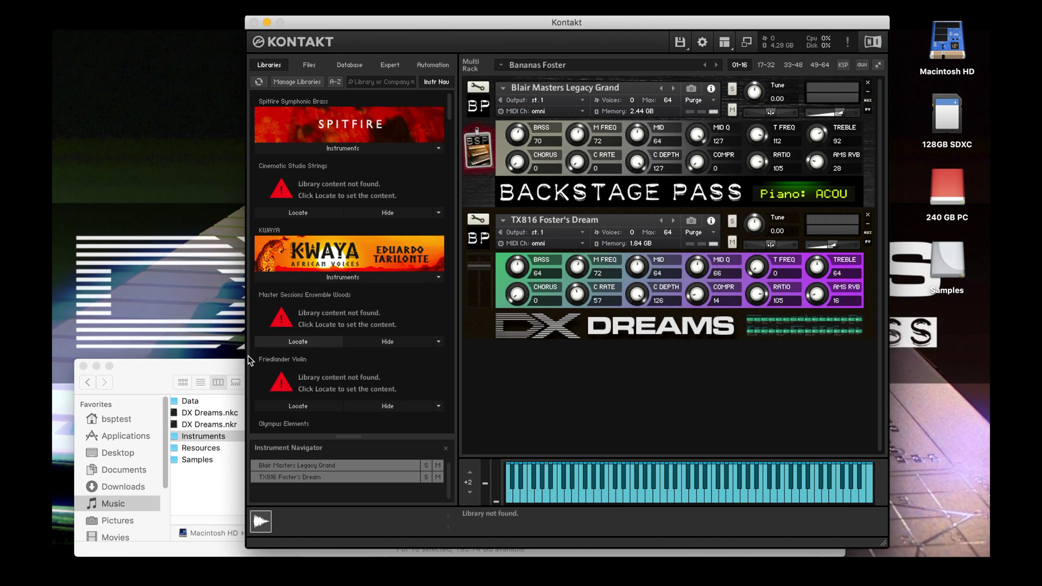
Step: Drag Love Walks In.nkm from Finder into the Kontakt rack, replacing the Bananas Foster multi
left_click(154, 369)
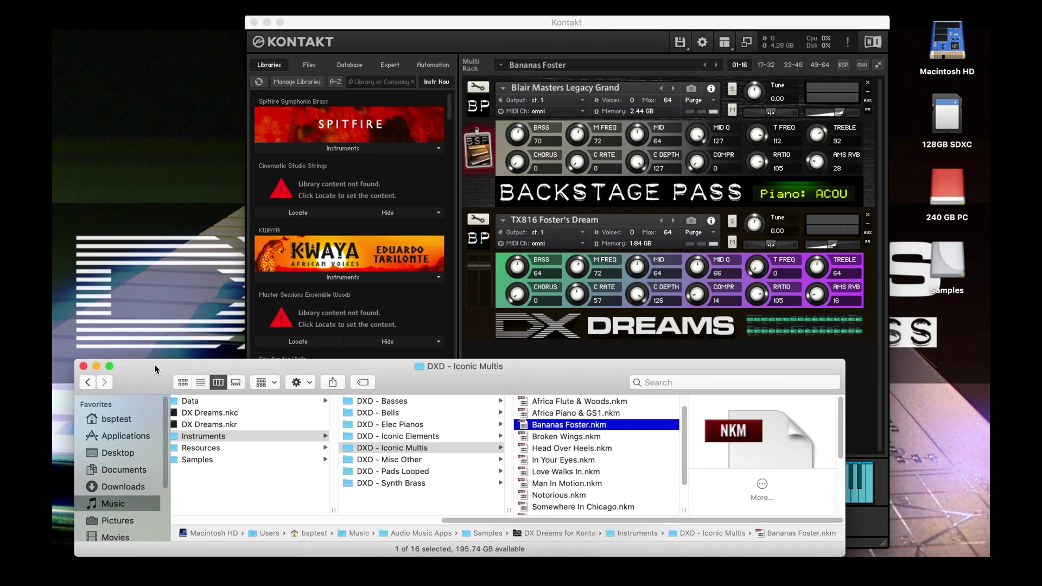
left_click(521, 472)
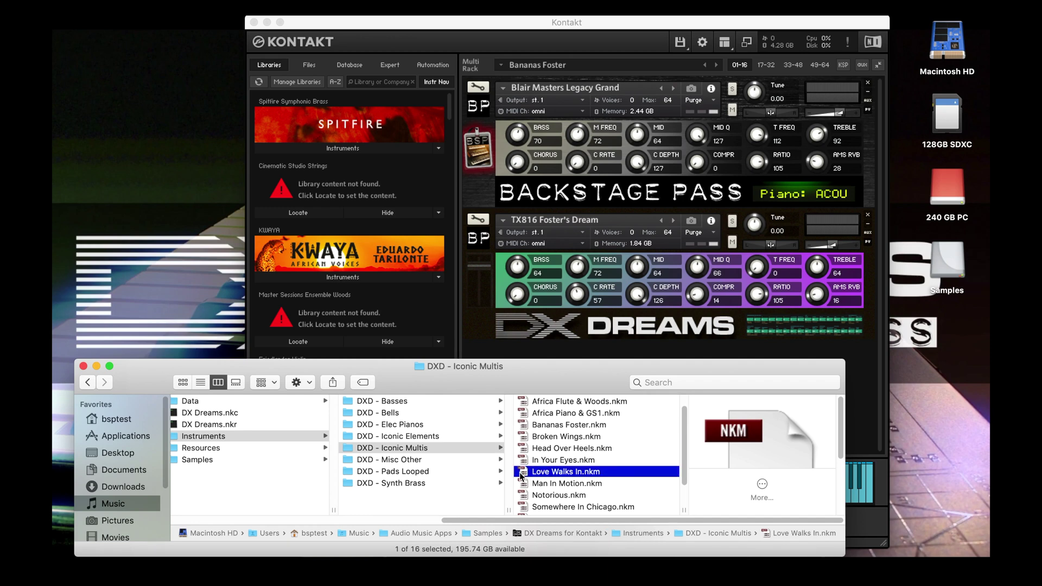
left_click_drag(521, 476, 600, 182)
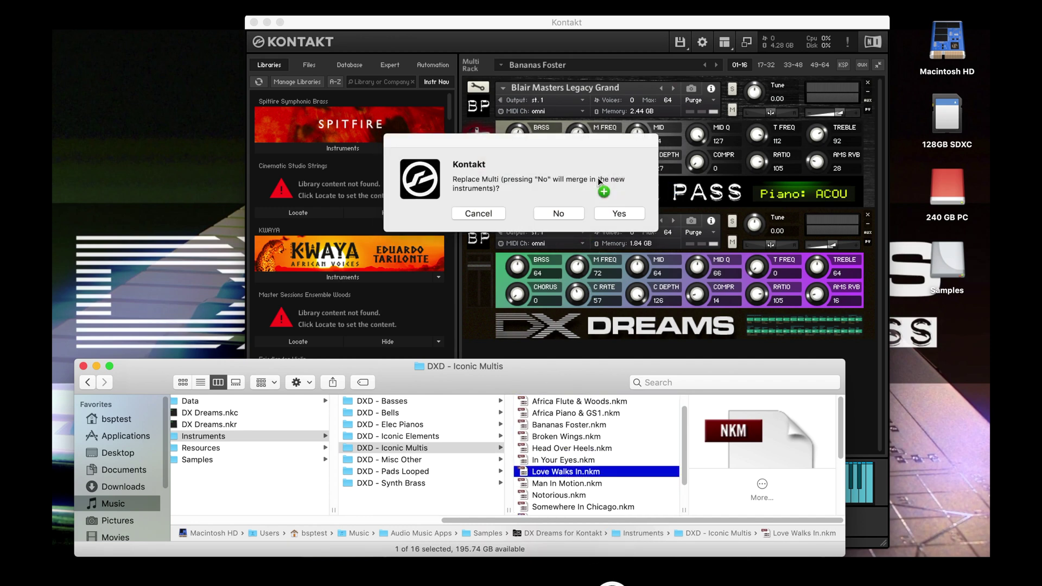
left_click(624, 217)
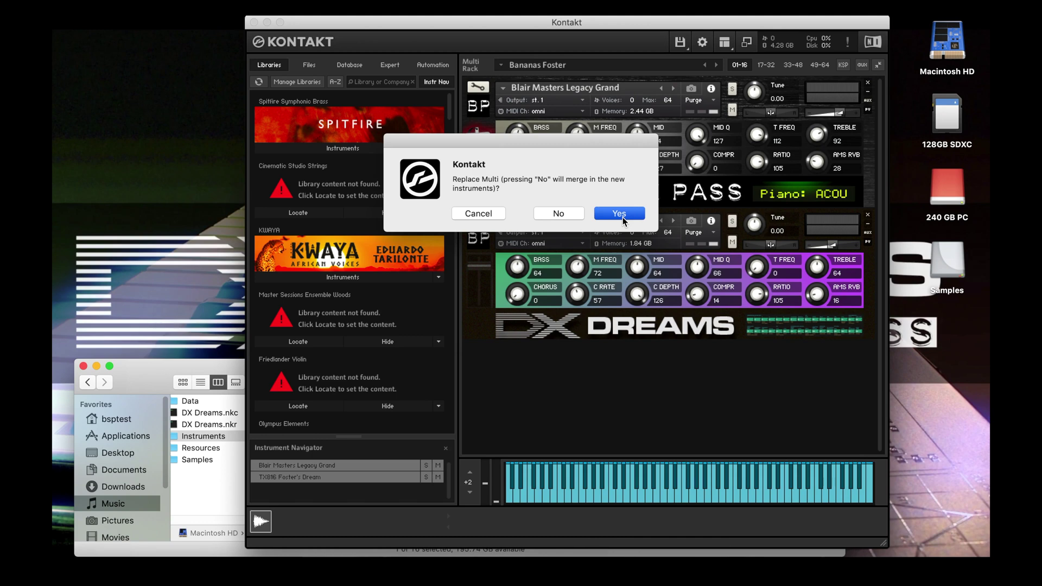
left_click(623, 217)
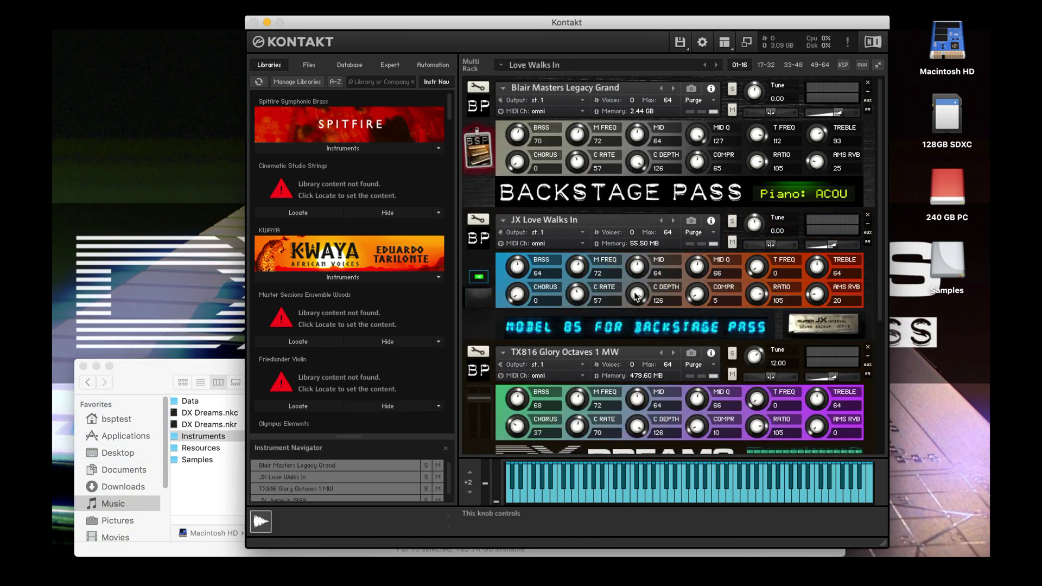
scroll(634, 292, "down", 3)
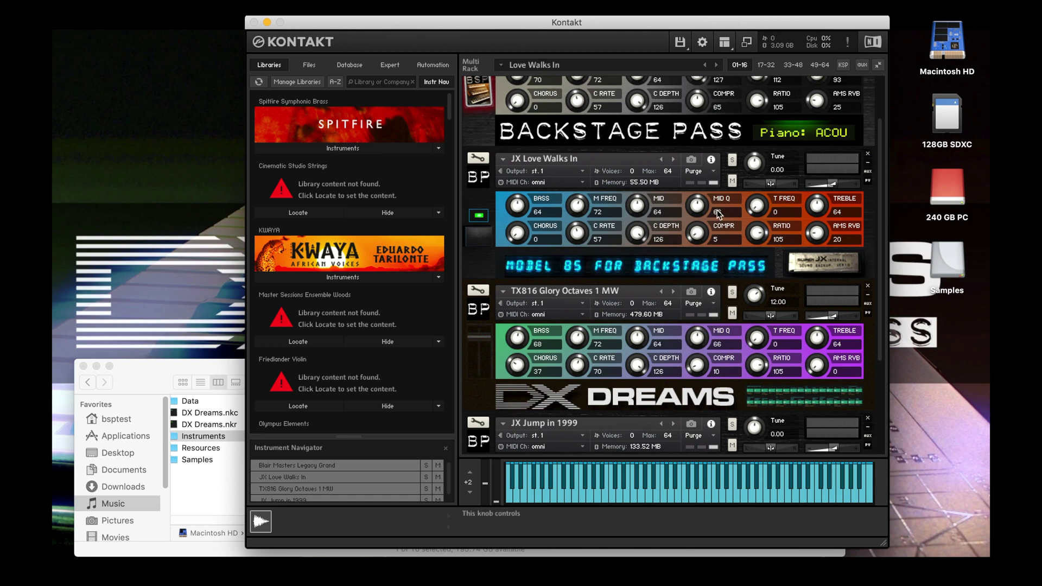
left_click(732, 160)
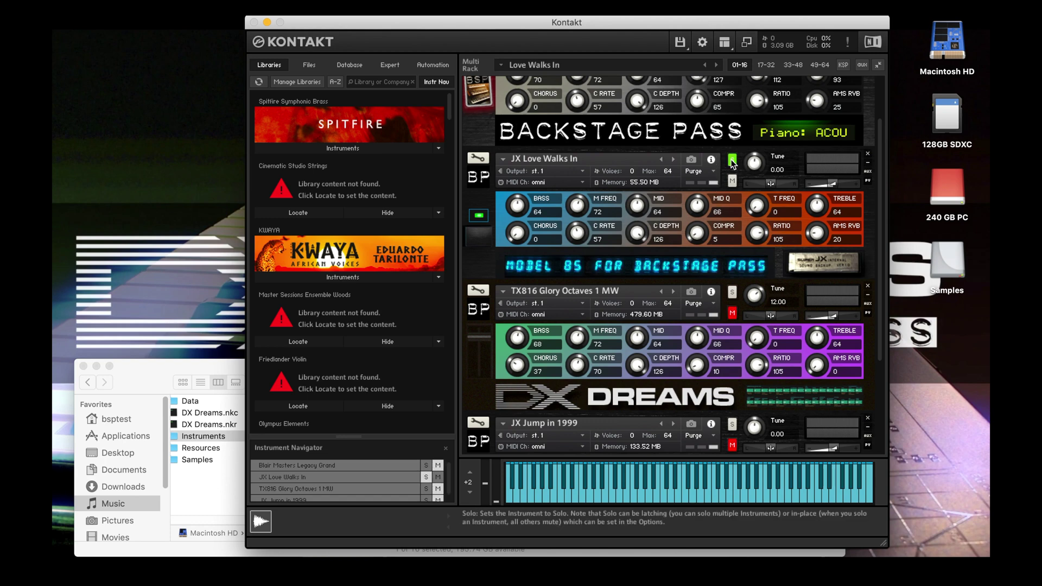
left_click(732, 159)
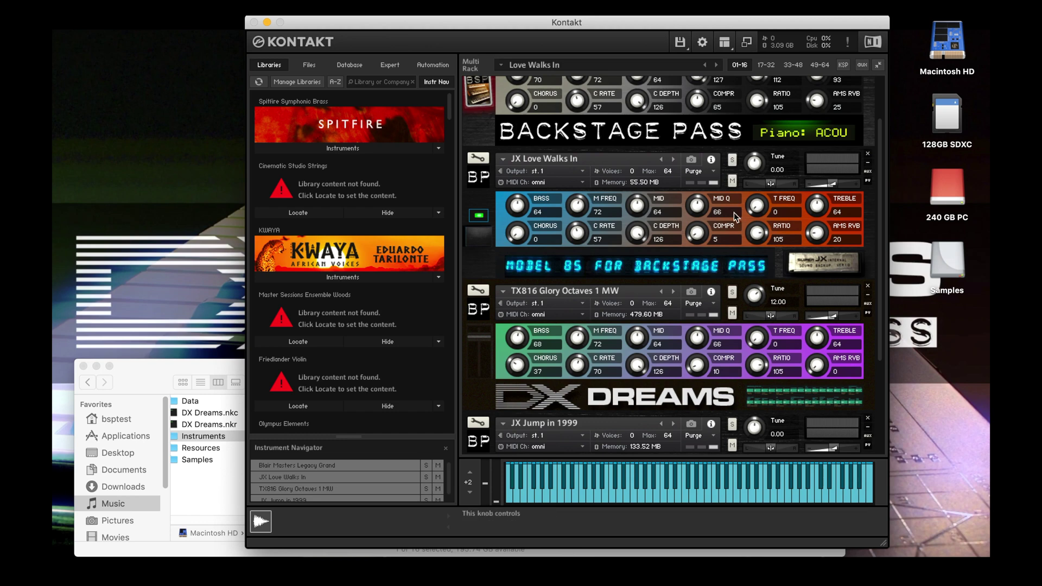
scroll(725, 240, "up", 3)
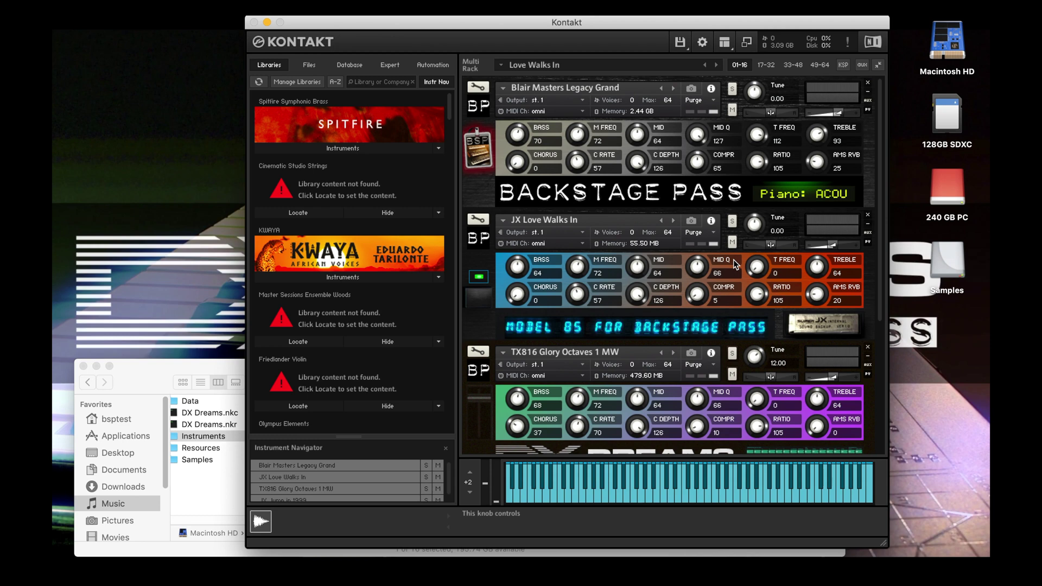
scroll(734, 260, "down", 1)
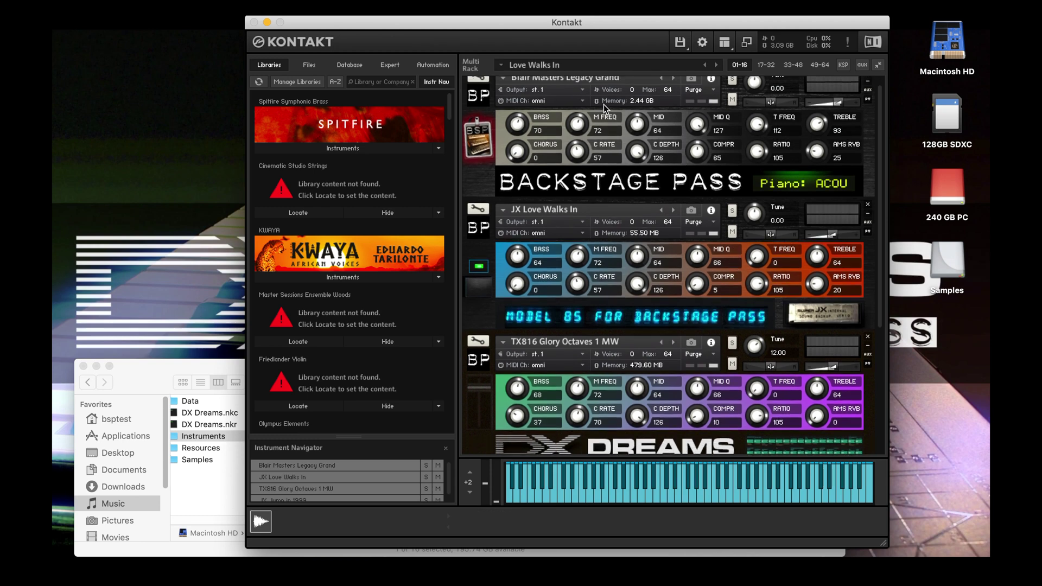
scroll(604, 105, "up", 1)
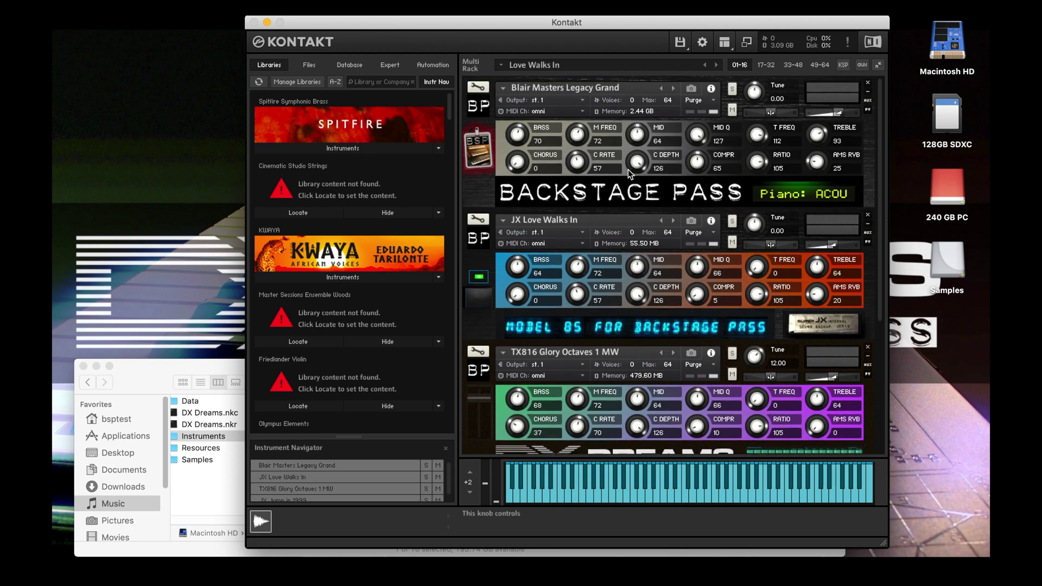
scroll(549, 260, "down", 1)
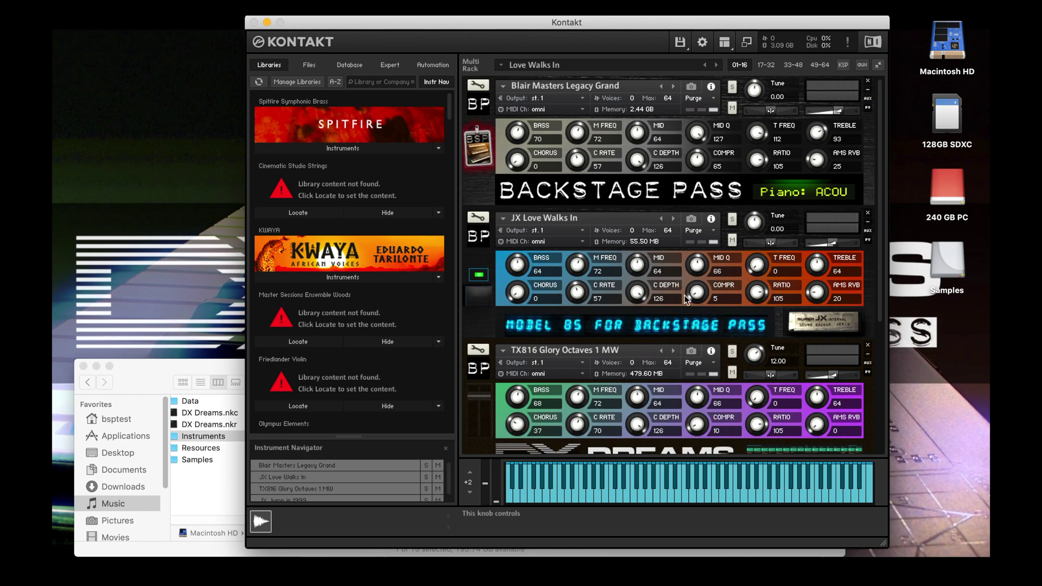
scroll(644, 258, "down", 6)
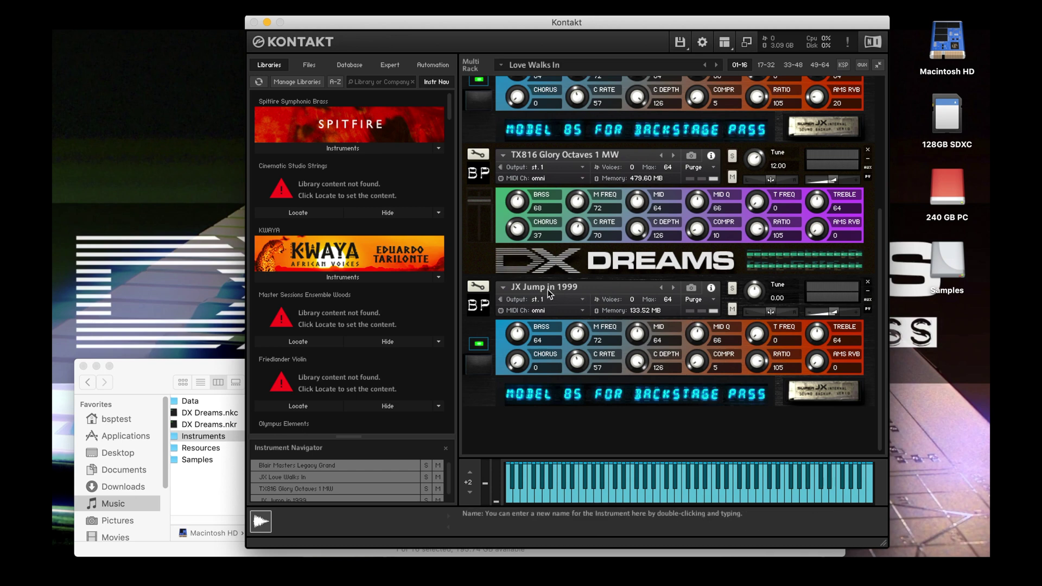
left_click(736, 292)
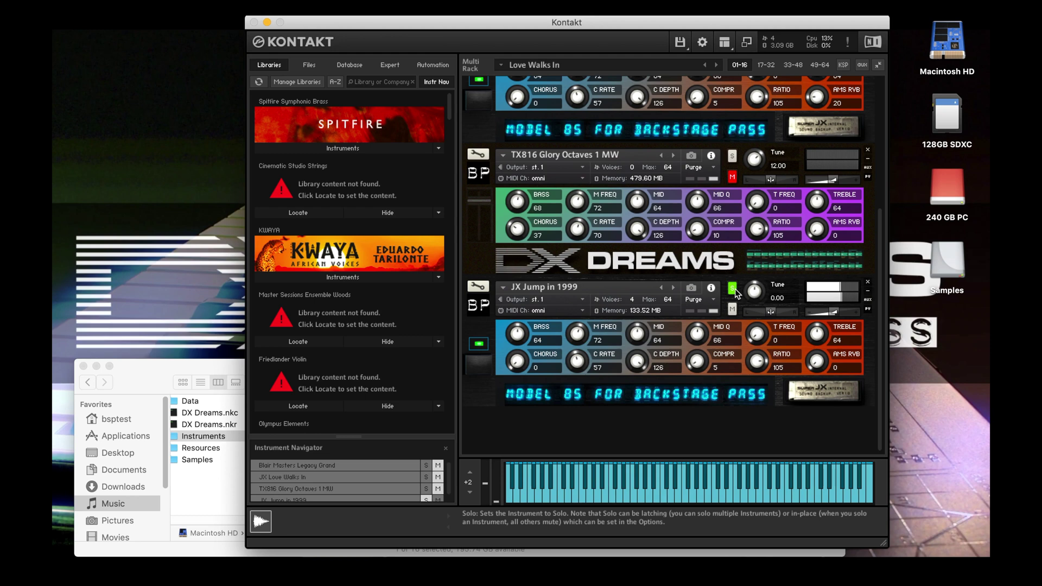
left_click(735, 289)
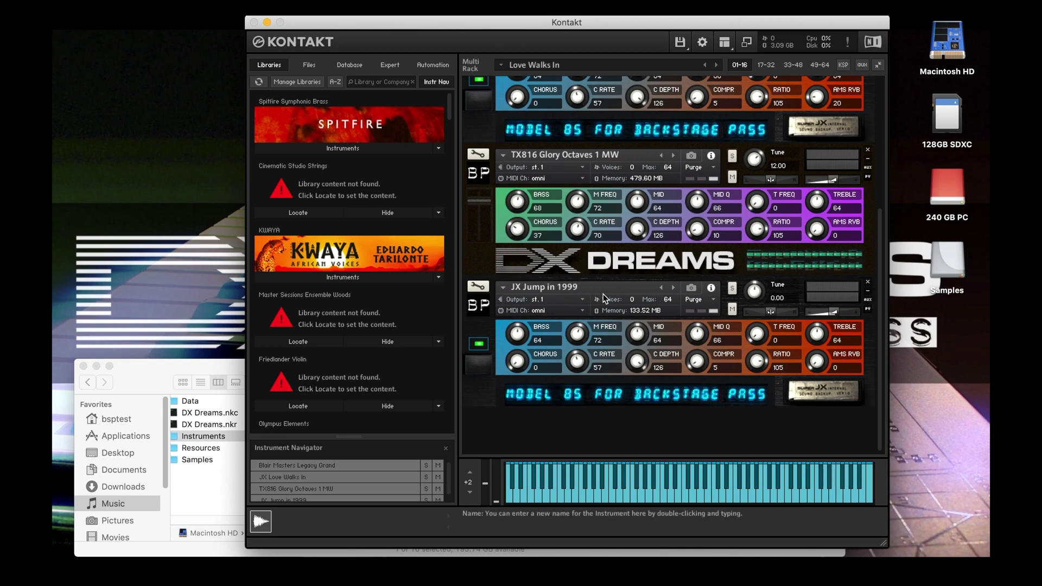
scroll(604, 298, "up", 3)
scroll(601, 218, "down", 3)
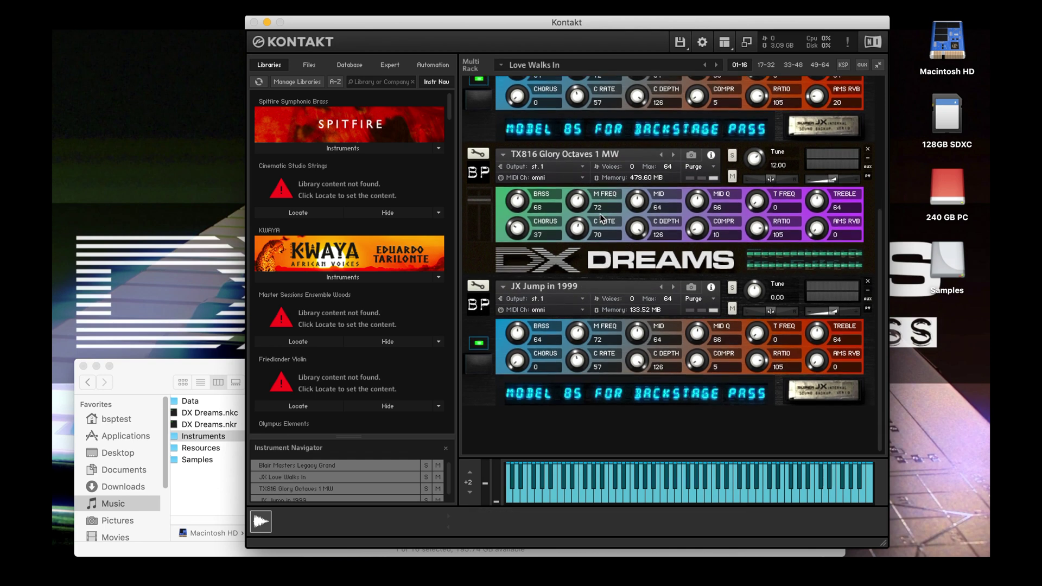
scroll(601, 217, "up", 15)
scroll(601, 217, "down", 15)
scroll(601, 217, "up", 15)
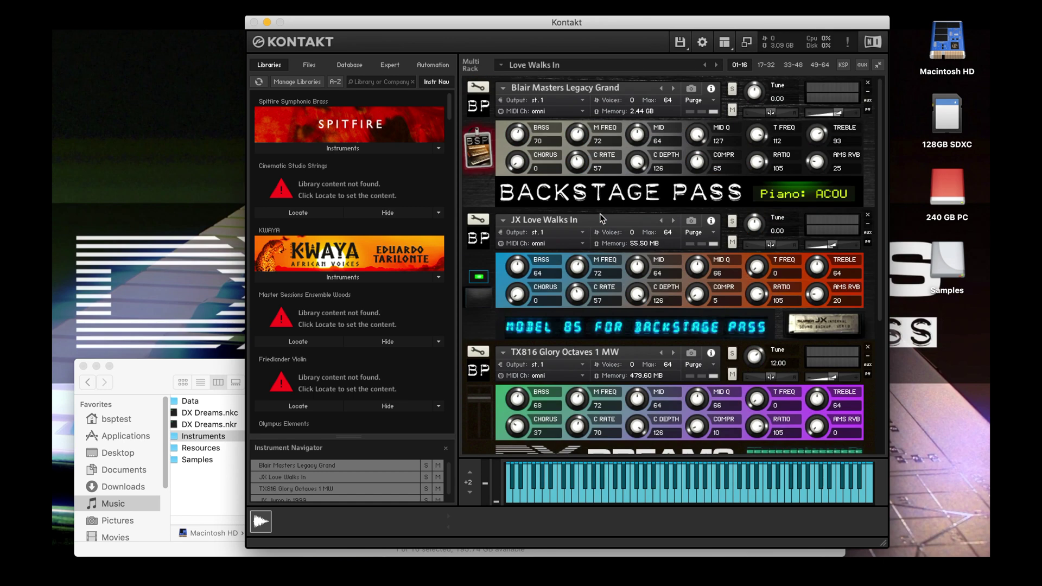
left_click(213, 363)
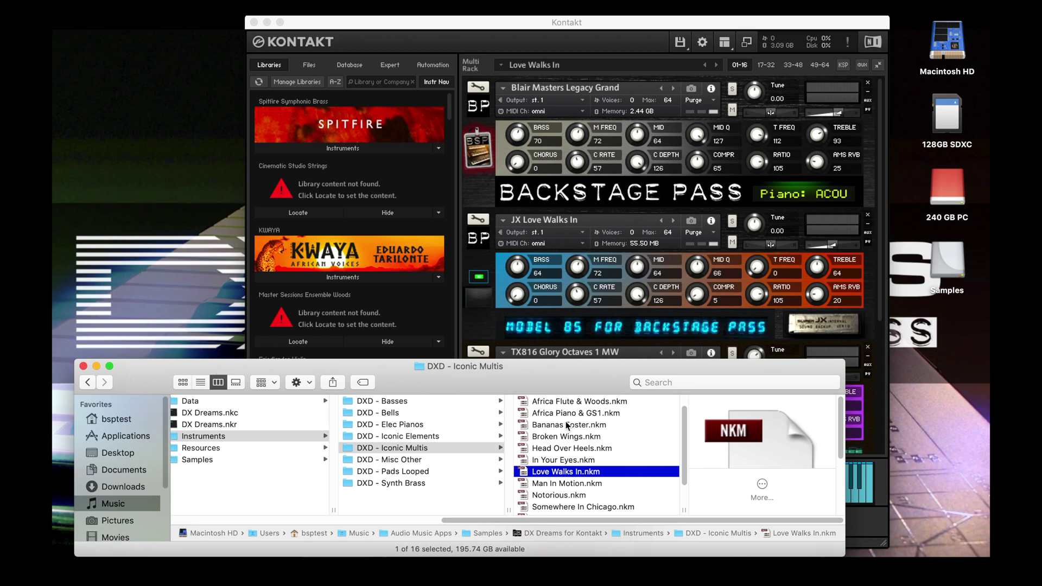
scroll(567, 425, "down", 3)
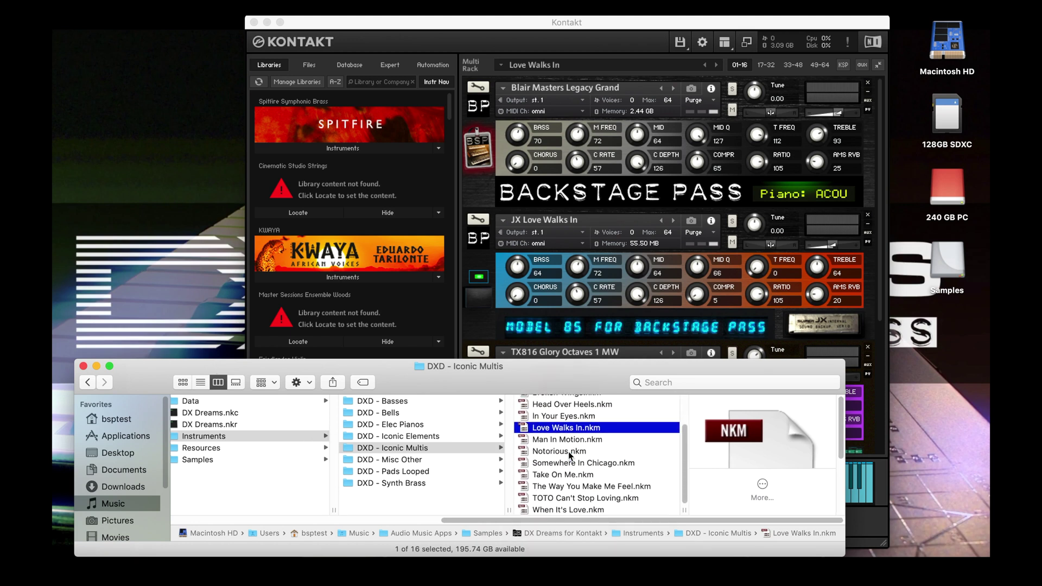
scroll(570, 455, "up", 4)
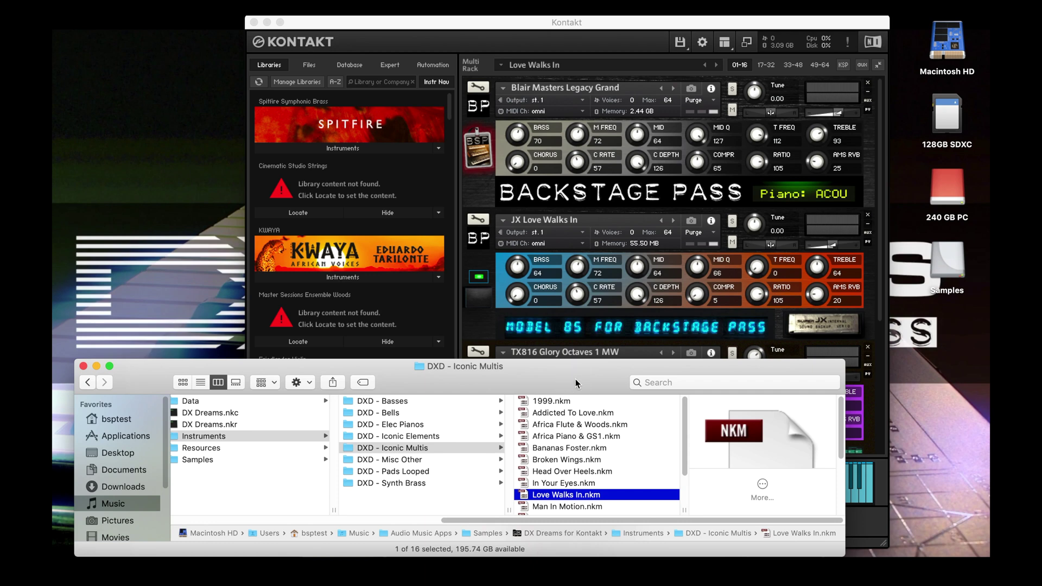
left_click(638, 41)
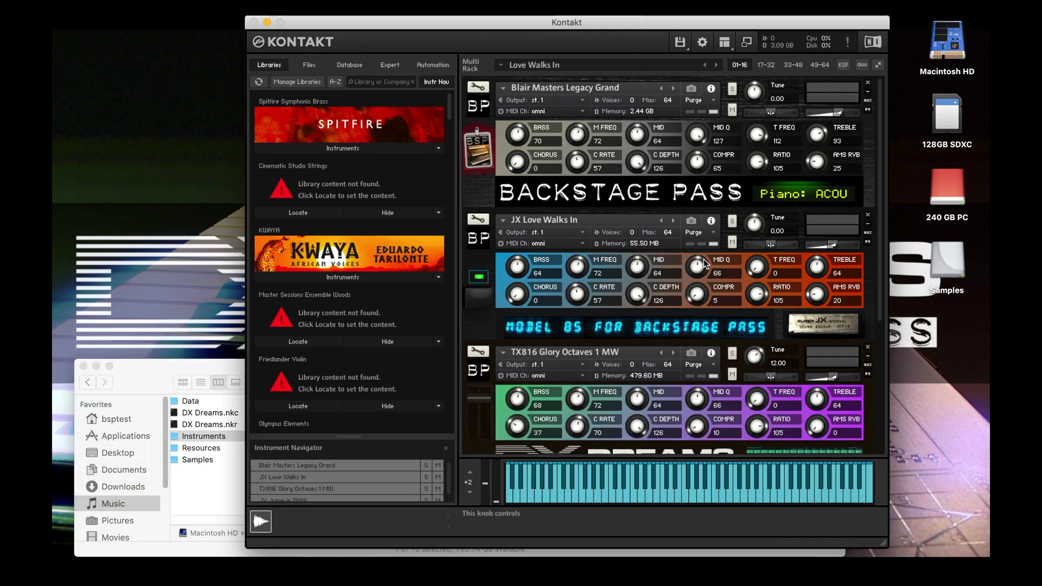
scroll(704, 263, "down", 5)
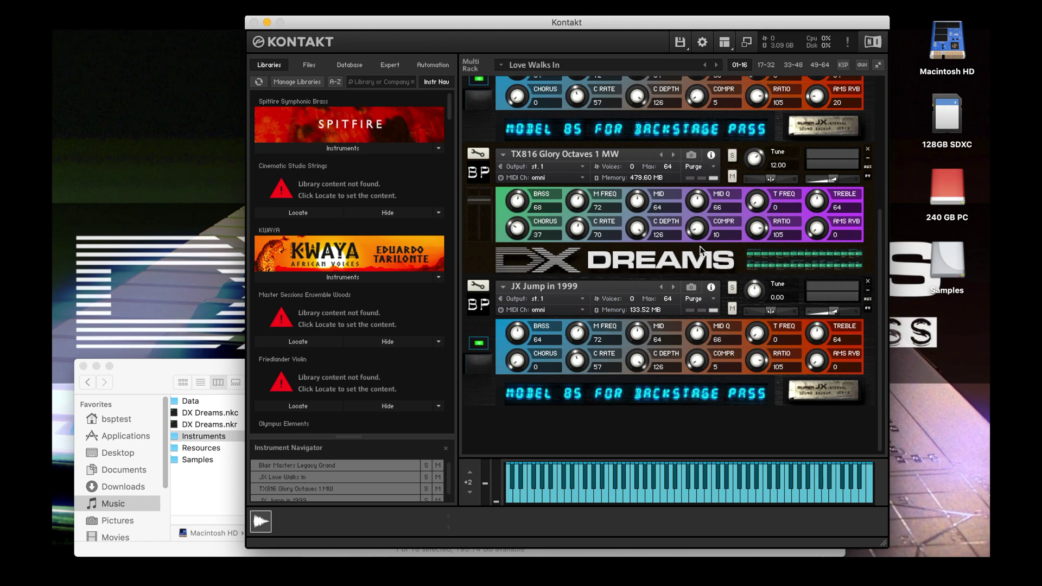
scroll(701, 251, "up", 5)
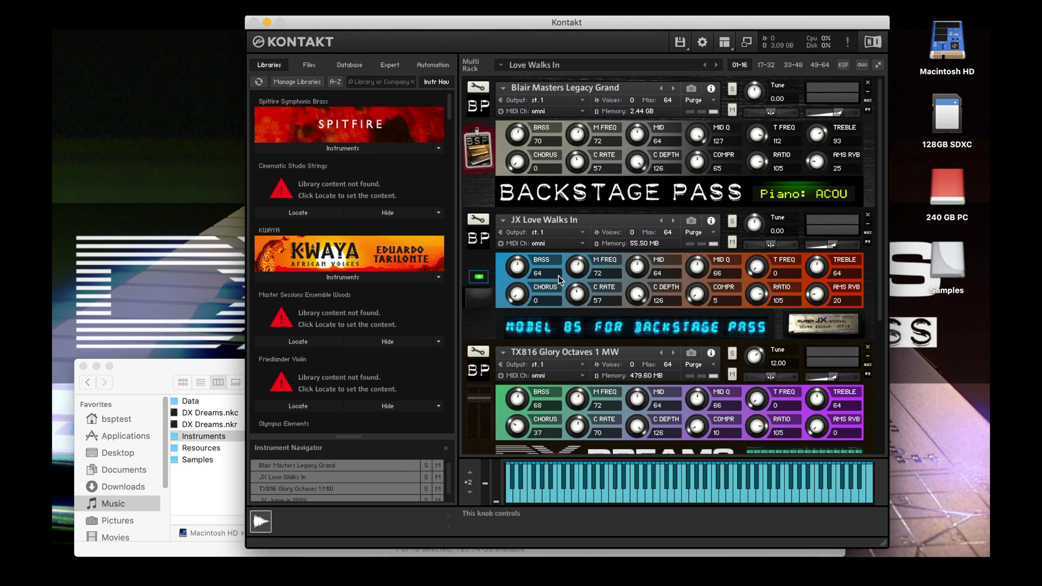
scroll(706, 360, "down", 4)
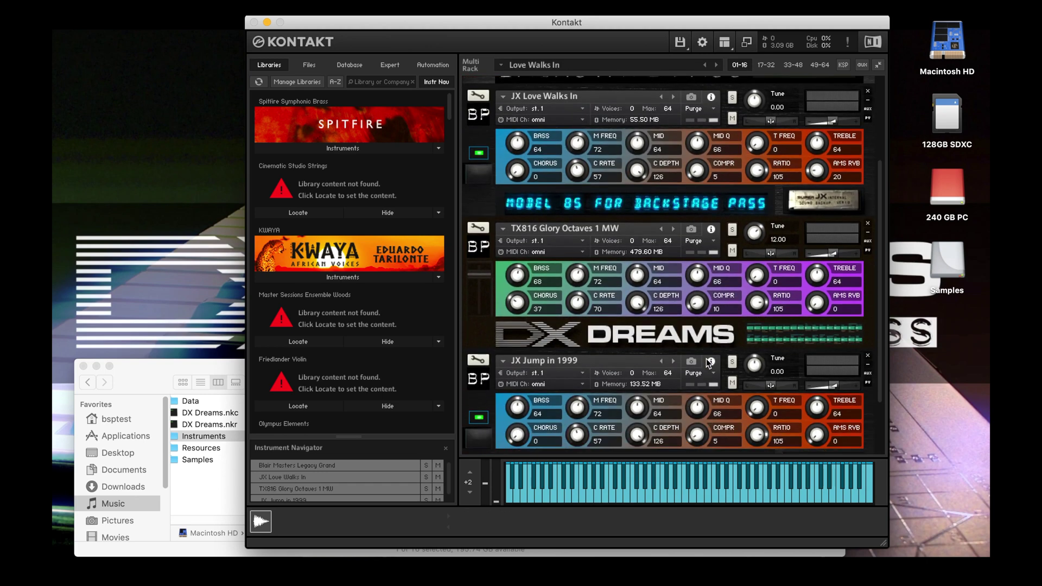
scroll(706, 360, "down", 2)
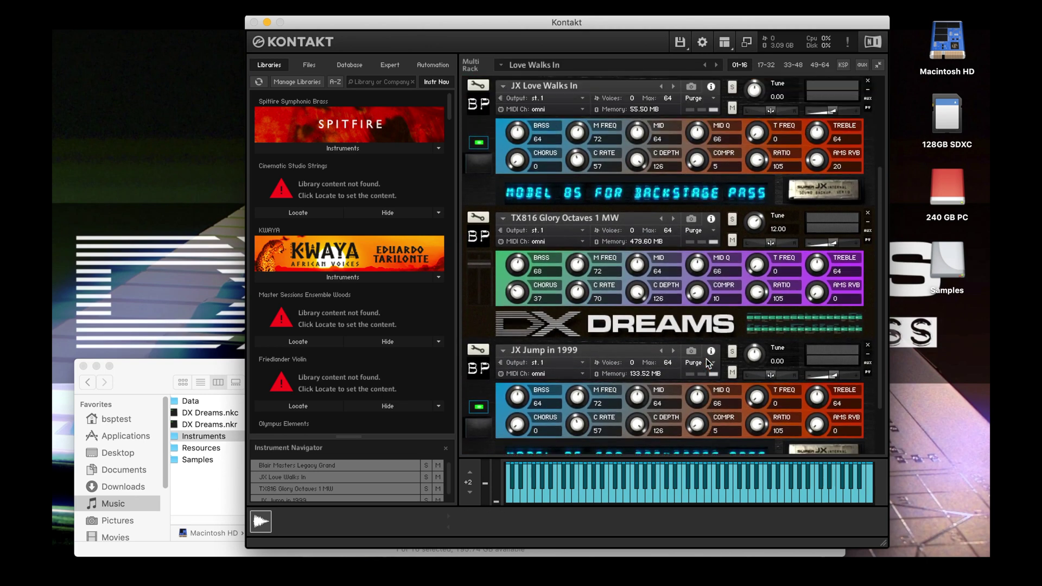
scroll(706, 360, "up", 1)
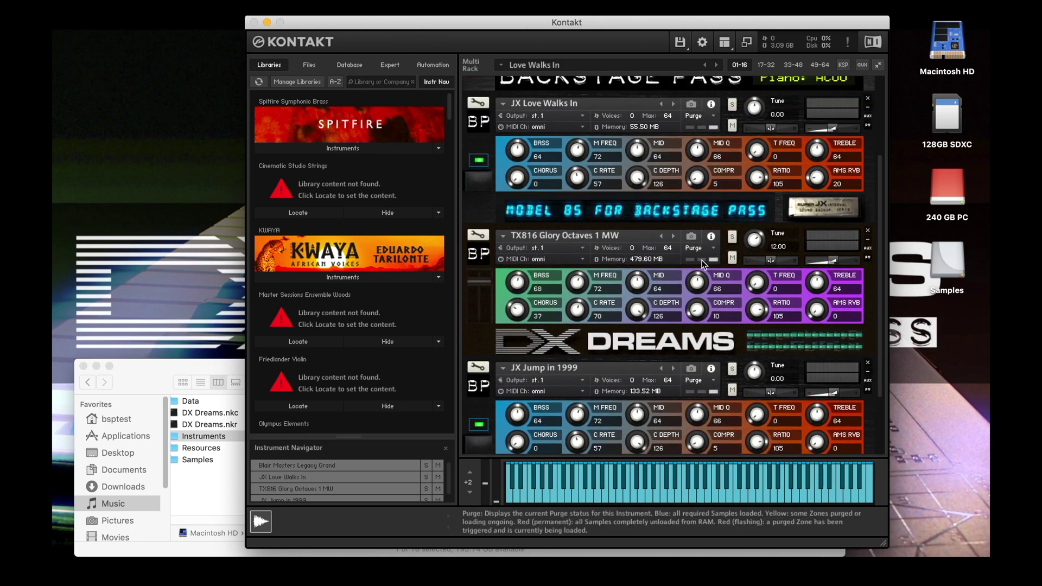
scroll(704, 259, "up", 5)
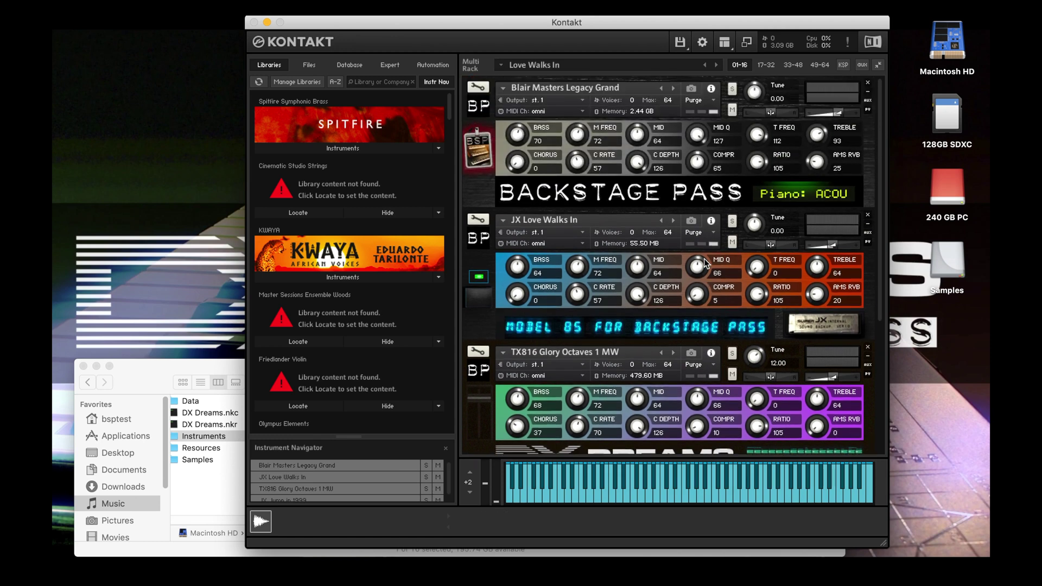
scroll(704, 263, "down", 8)
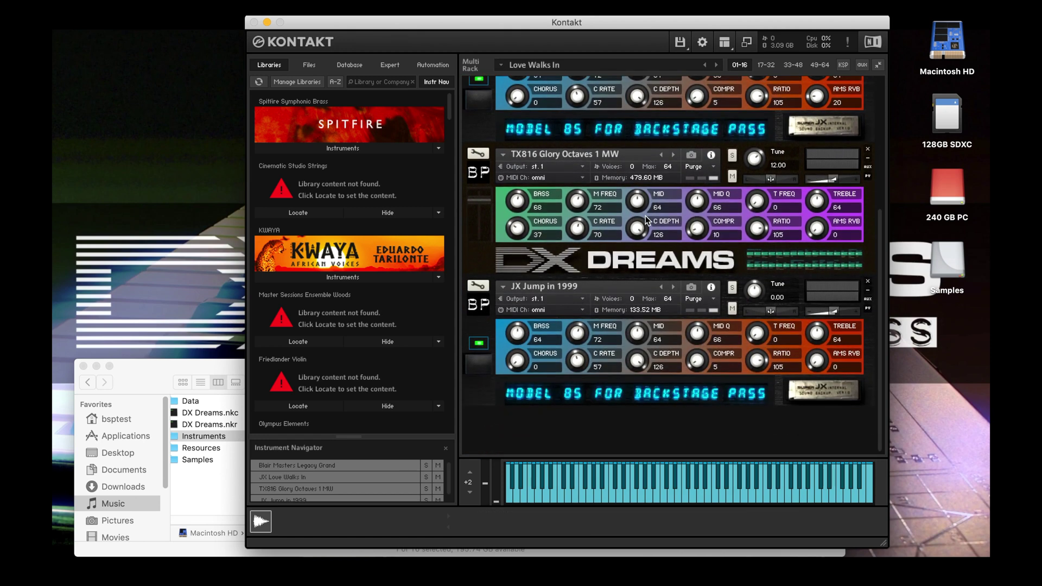
scroll(647, 216, "up", 8)
scroll(670, 261, "down", 8)
scroll(691, 209, "up", 8)
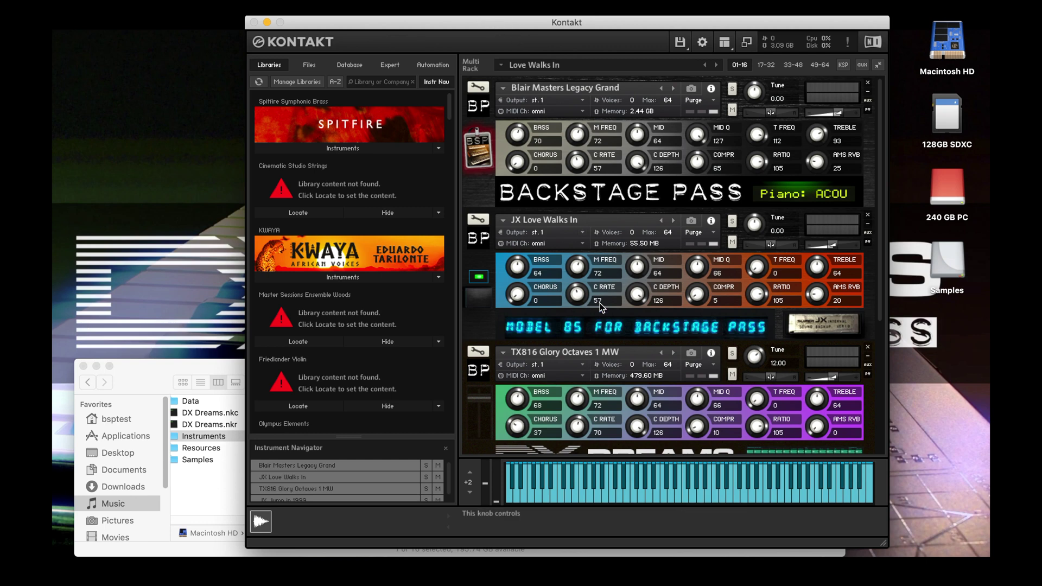
scroll(601, 305, "down", 8)
scroll(600, 303, "up", 8)
scroll(695, 314, "down", 5)
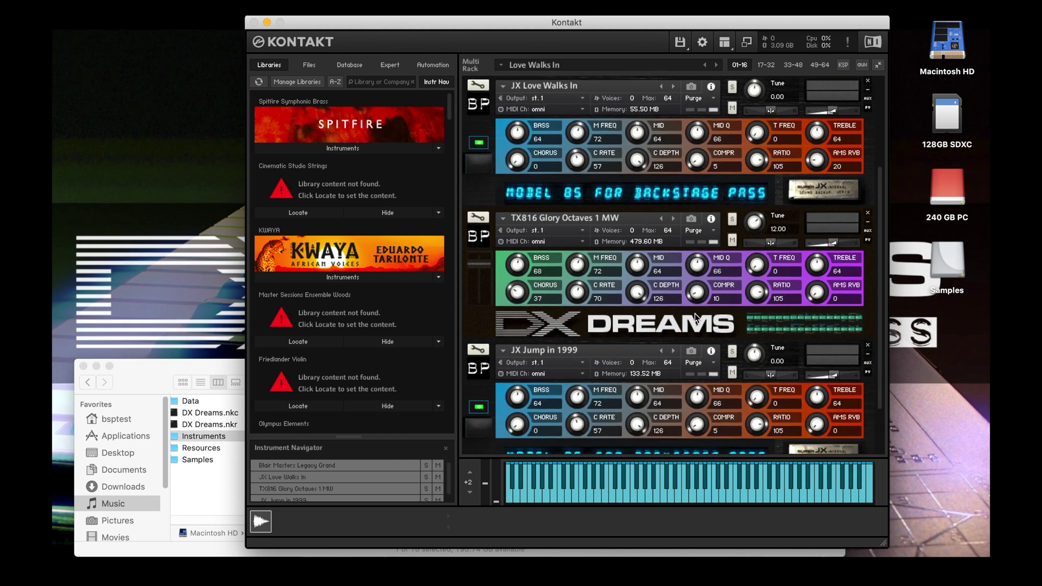
scroll(695, 314, "up", 5)
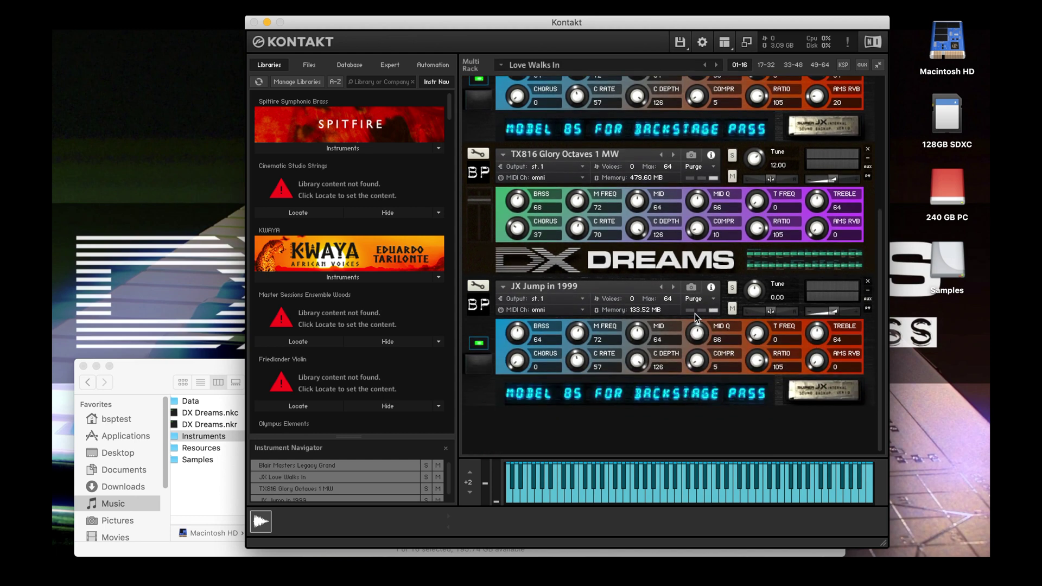
scroll(695, 310, "down", 1)
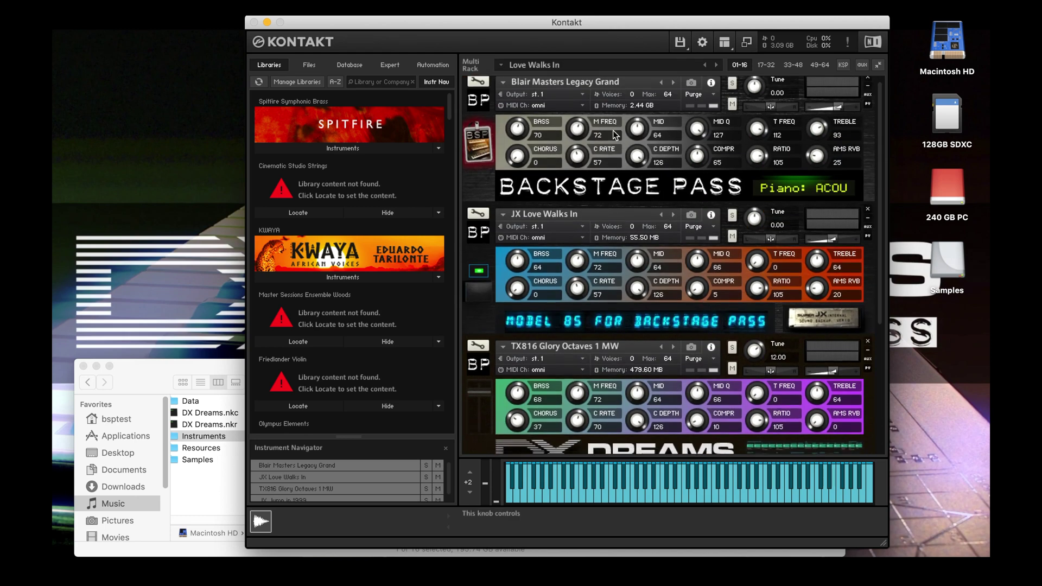